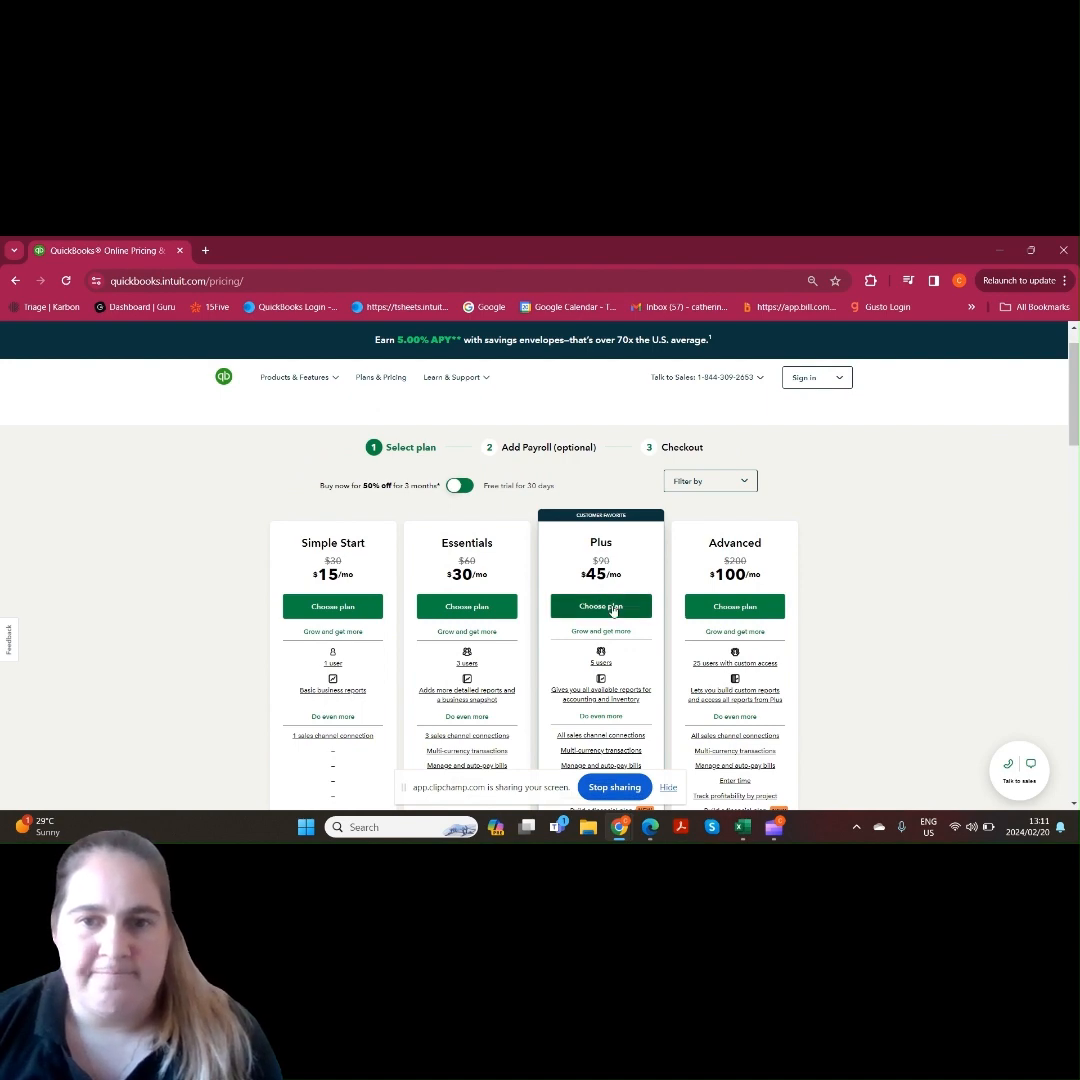
- Choose the QuickBooks Plus plan and continue to checkout without payroll, after looking over the payroll plans
left_click(613, 609)
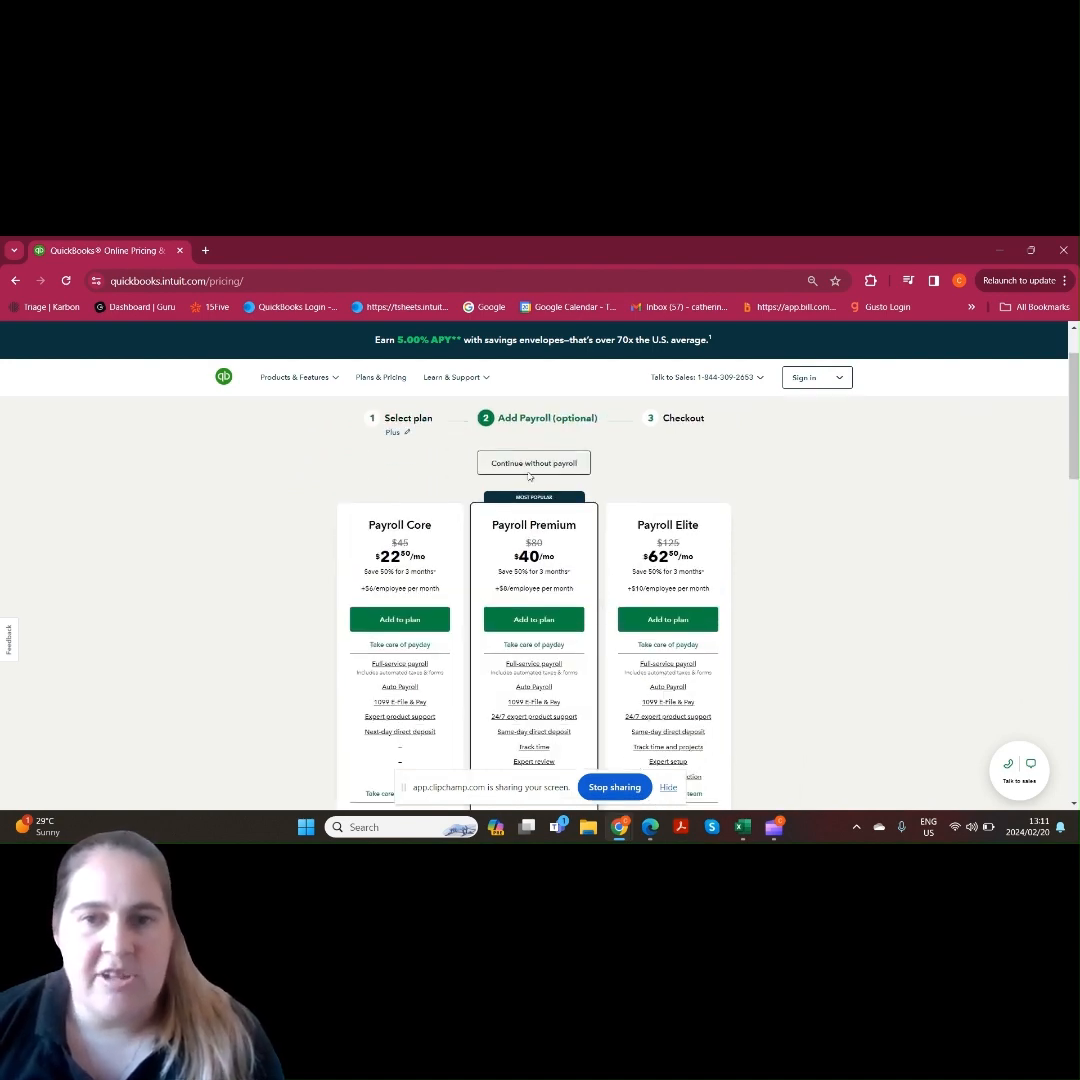
scroll(530, 470, "down", 2)
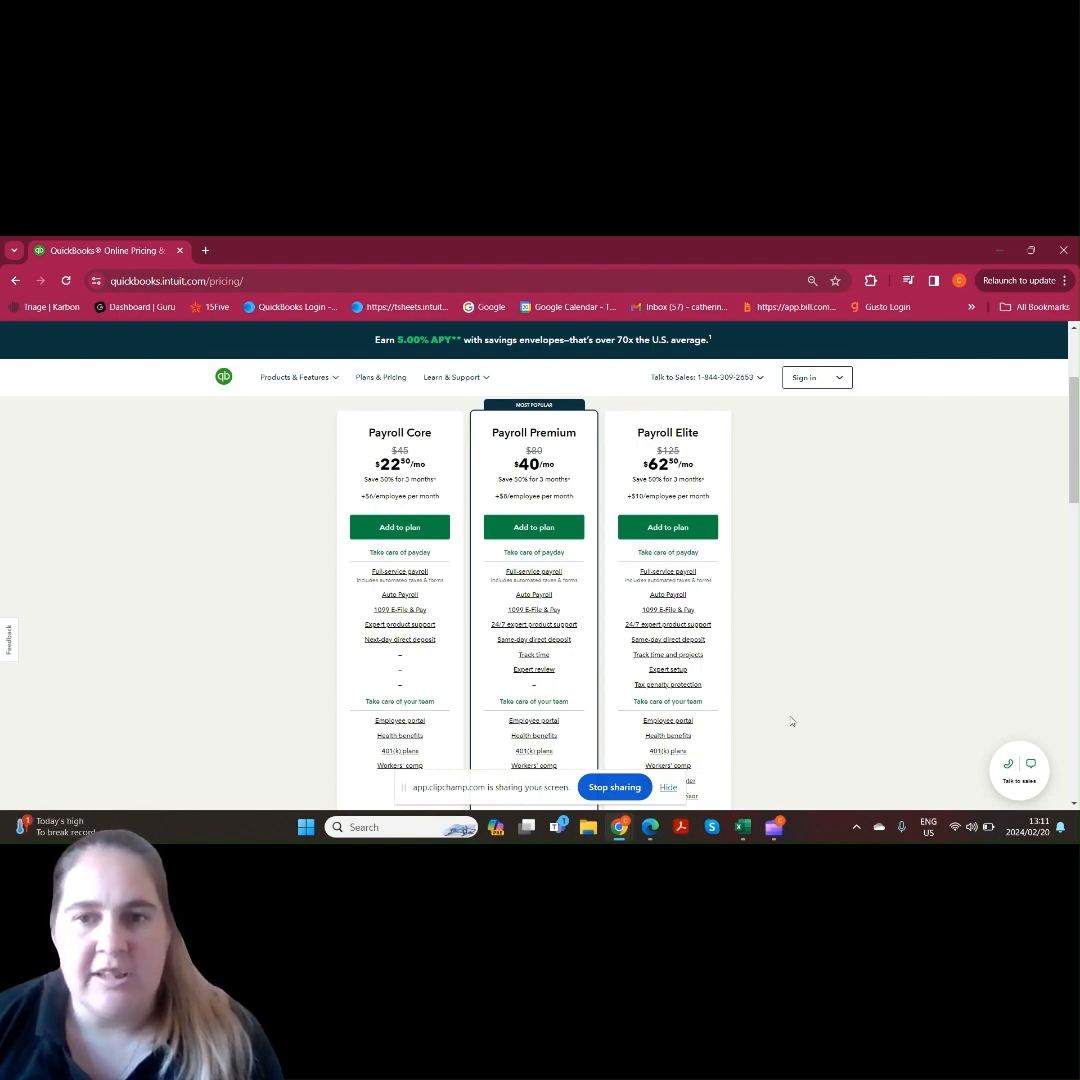
left_click_drag(1076, 433, 1058, 407)
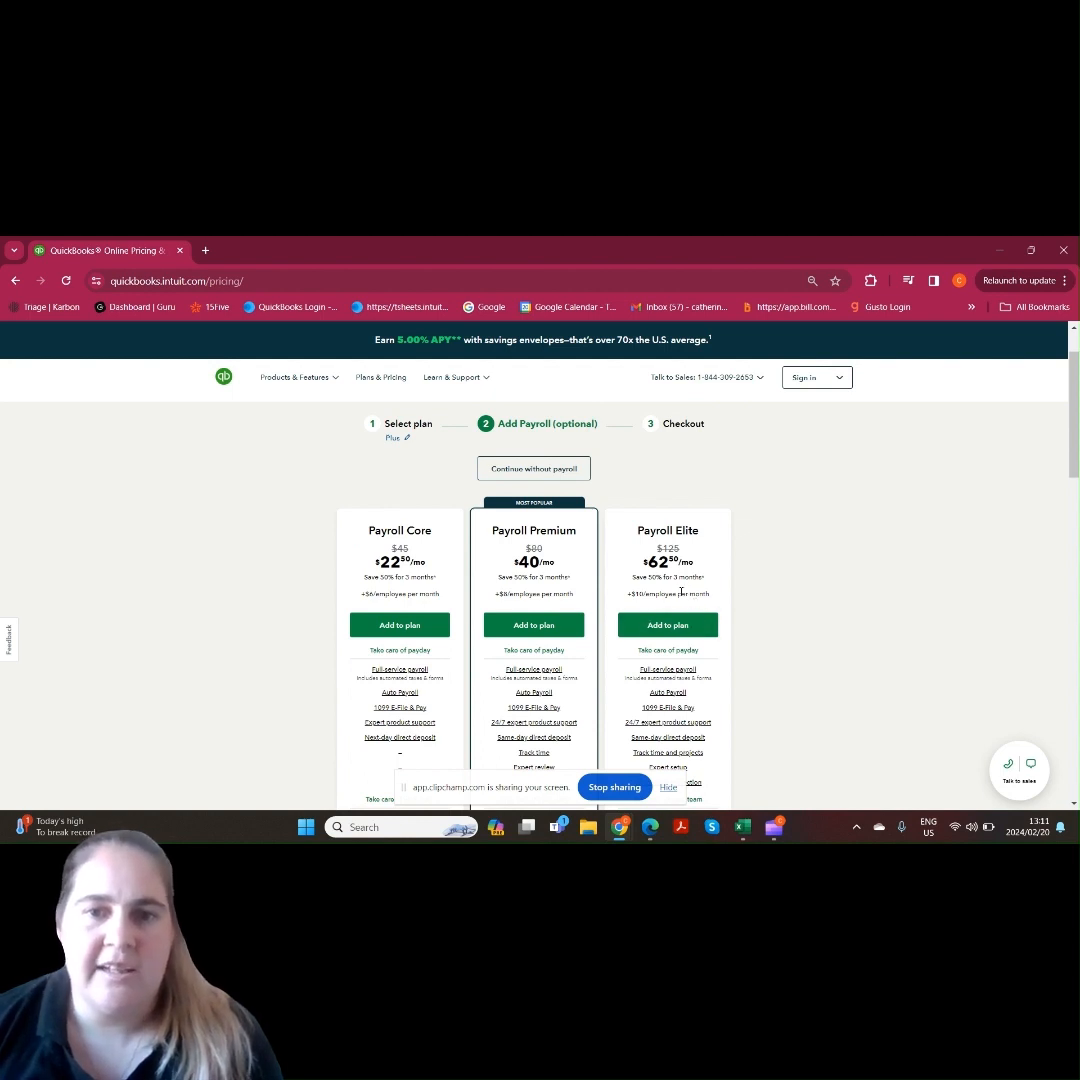
left_click(534, 469)
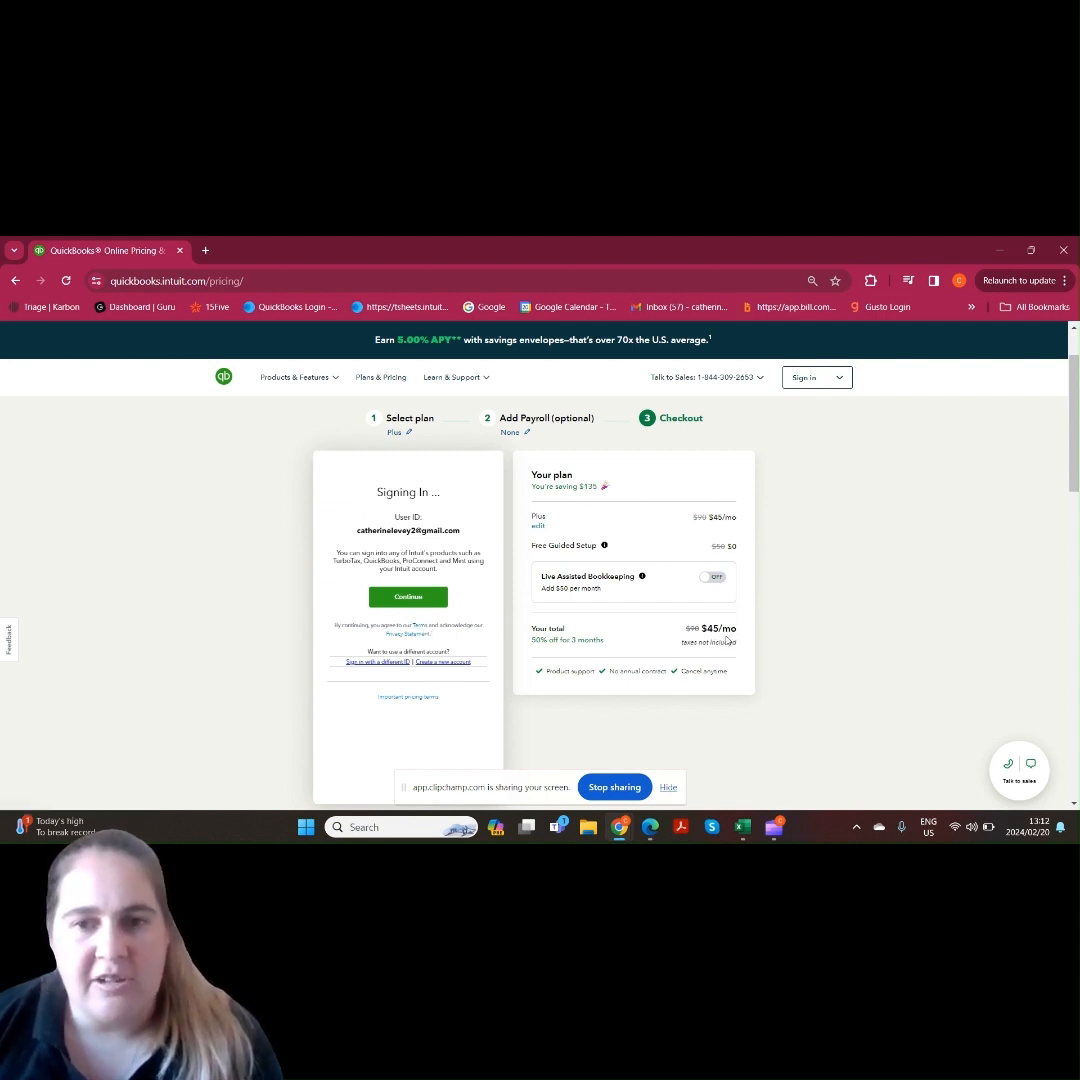
- Switch to the QuickBooks setup in Microsoft Edge, start it and keep Protea Acadamy as the legal business name
left_click(650, 827)
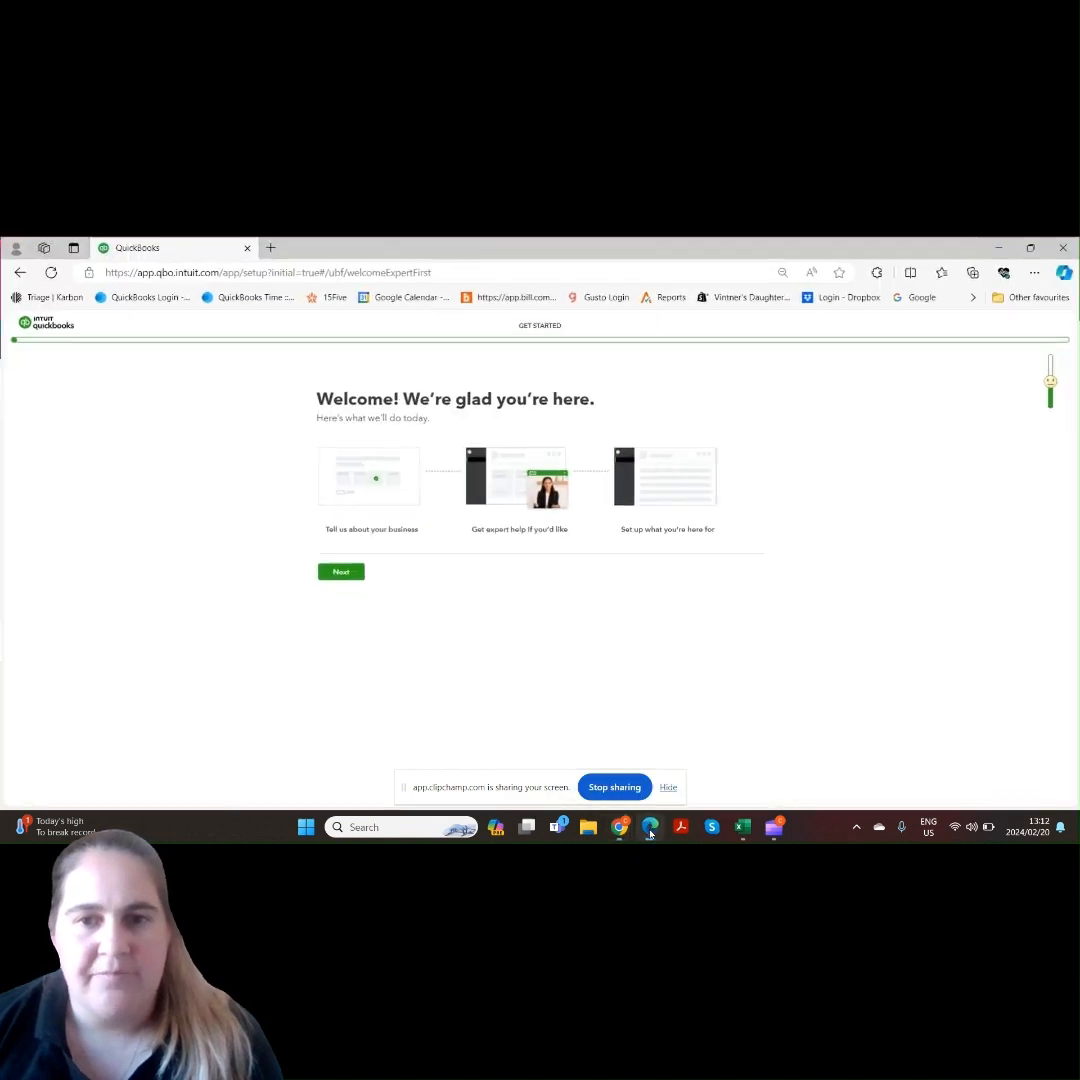
left_click(346, 577)
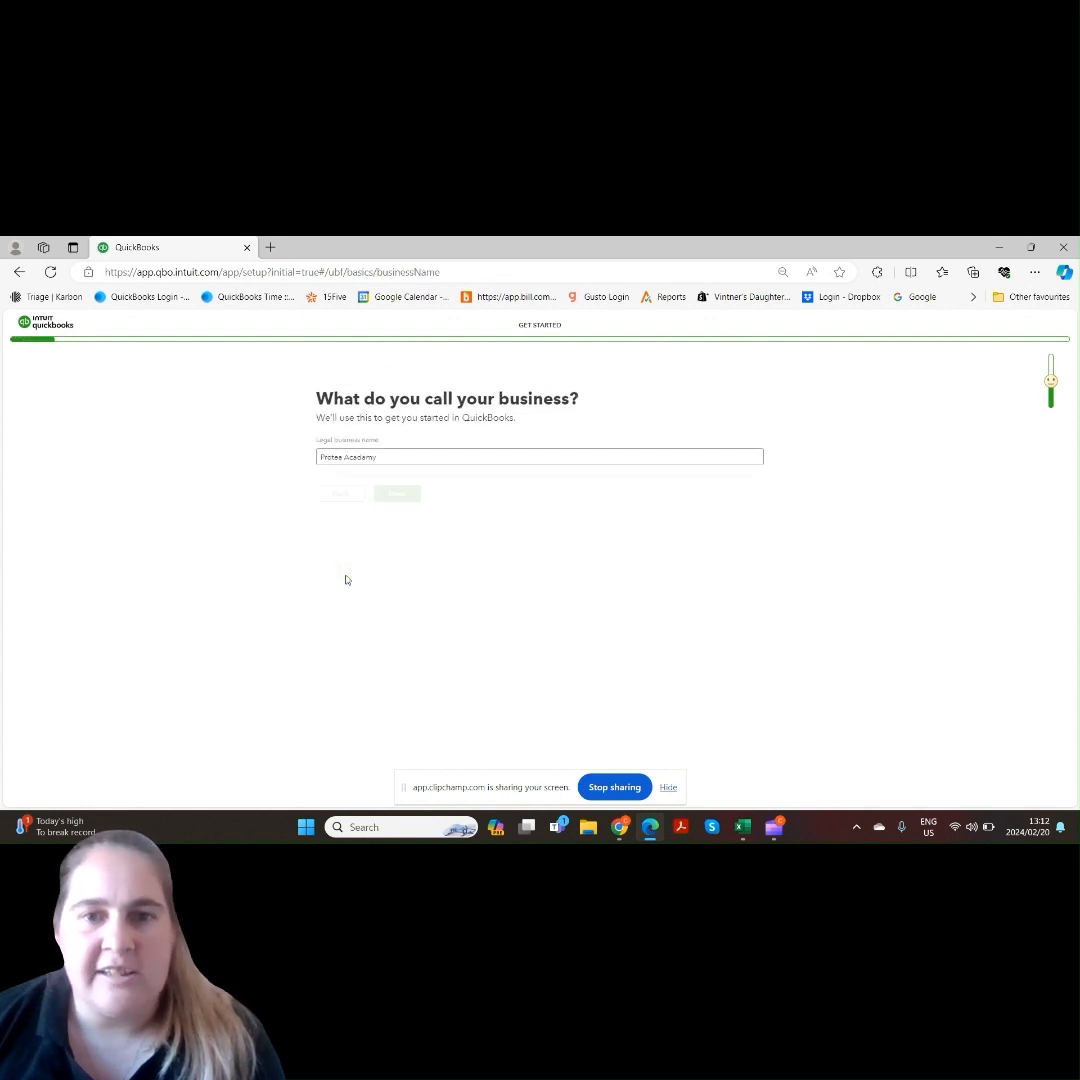
left_click(391, 458)
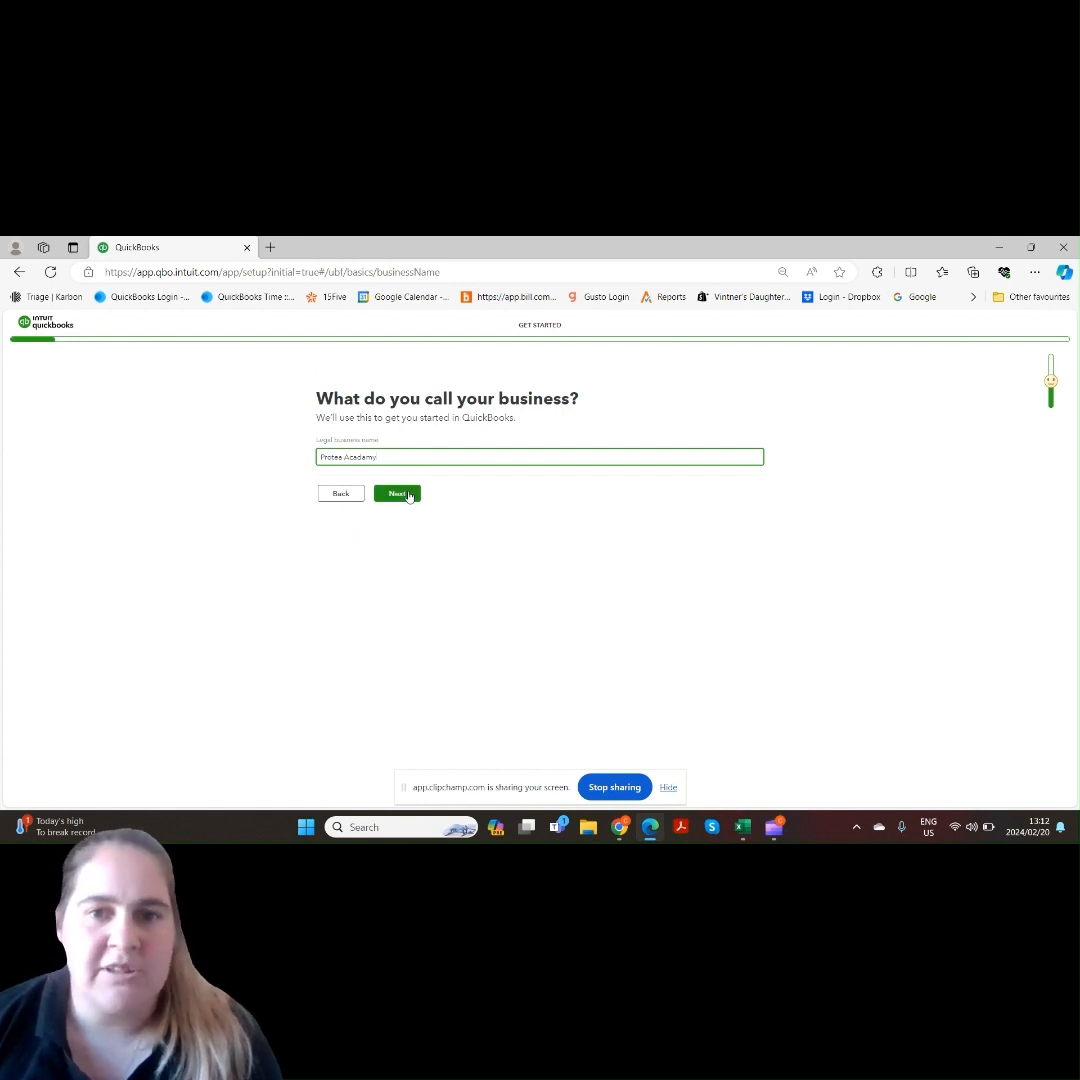
left_click(397, 494)
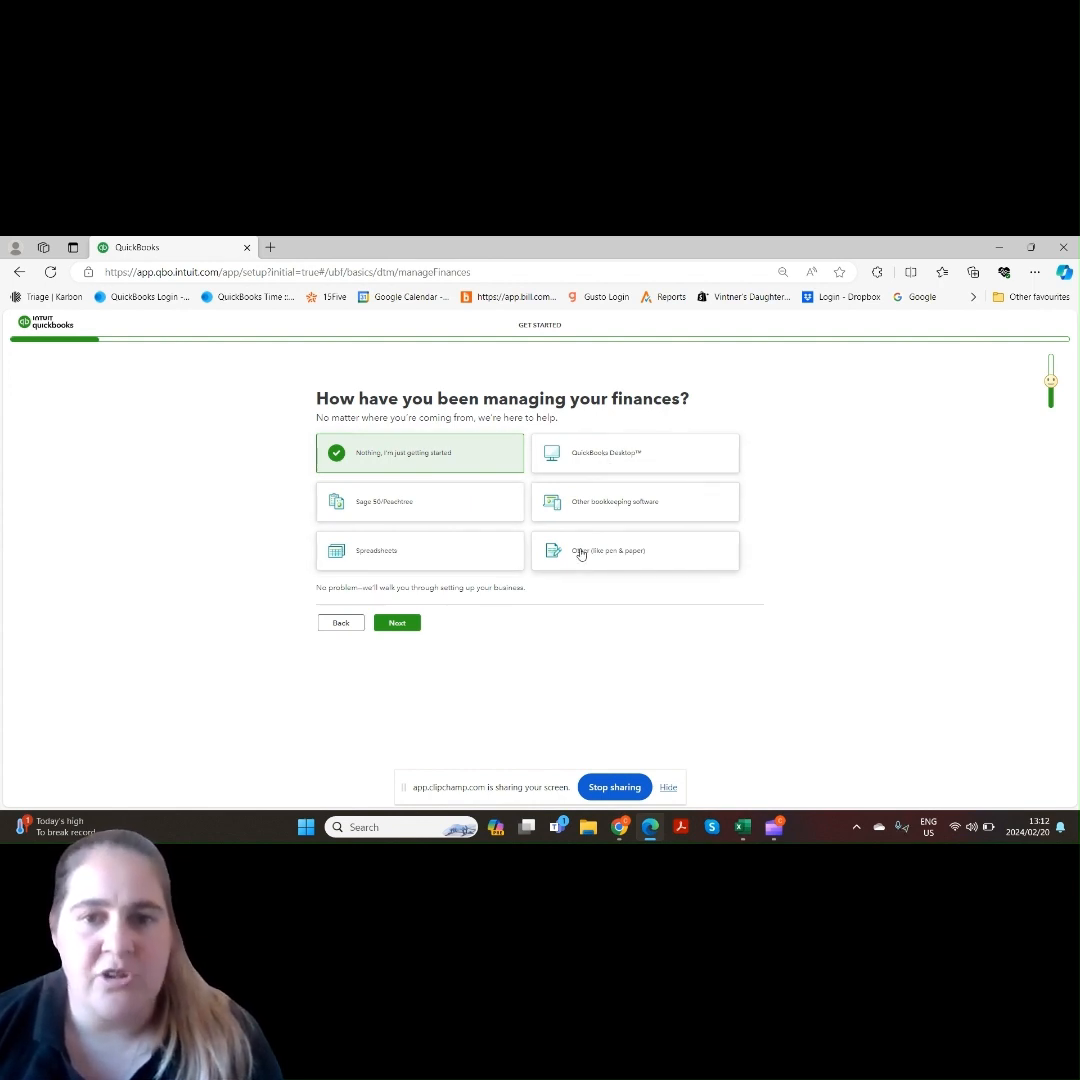
- Accept just getting started for managing finances, Yes for main income source, and all payment methods except recurring billing
left_click(398, 624)
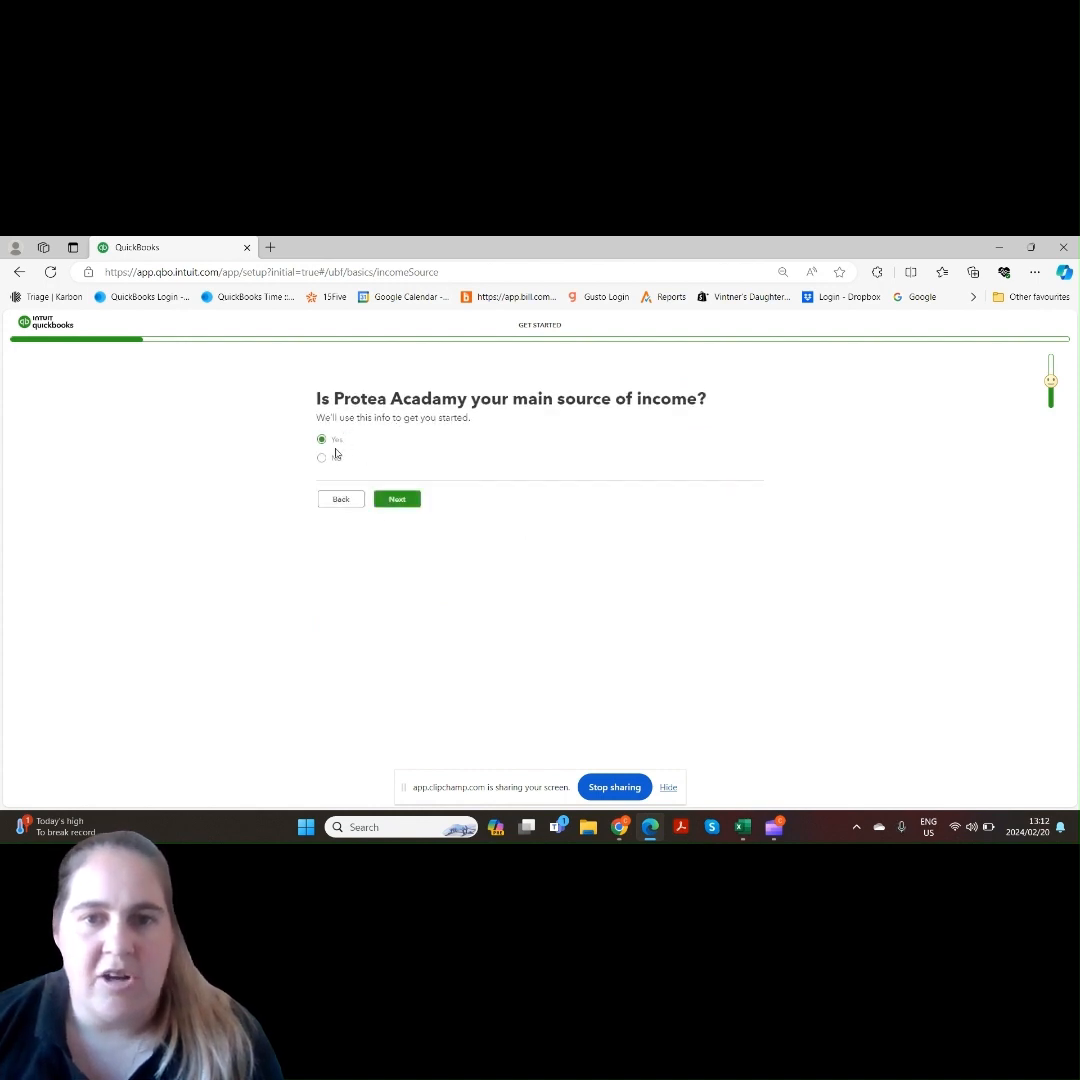
left_click(392, 503)
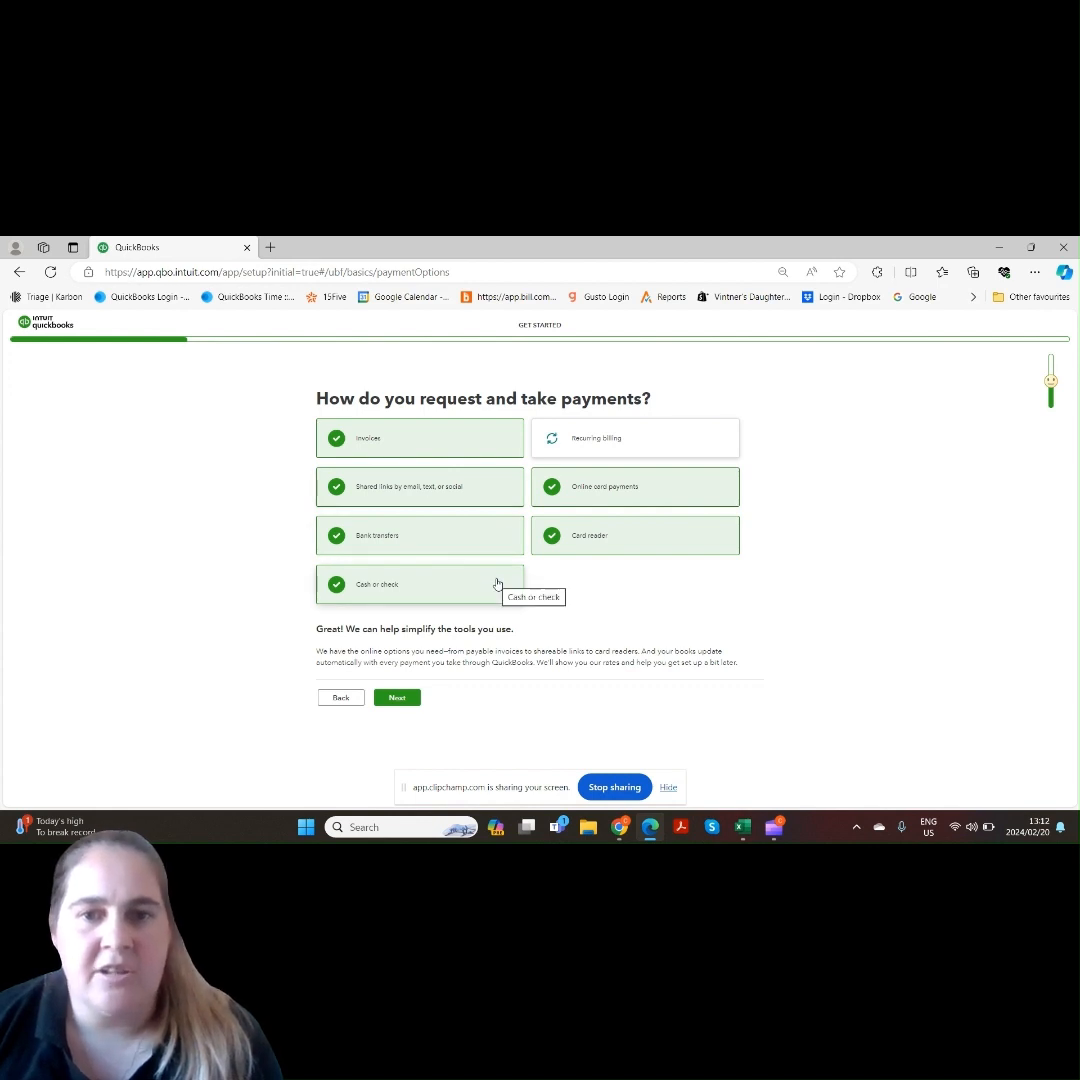
left_click(398, 700)
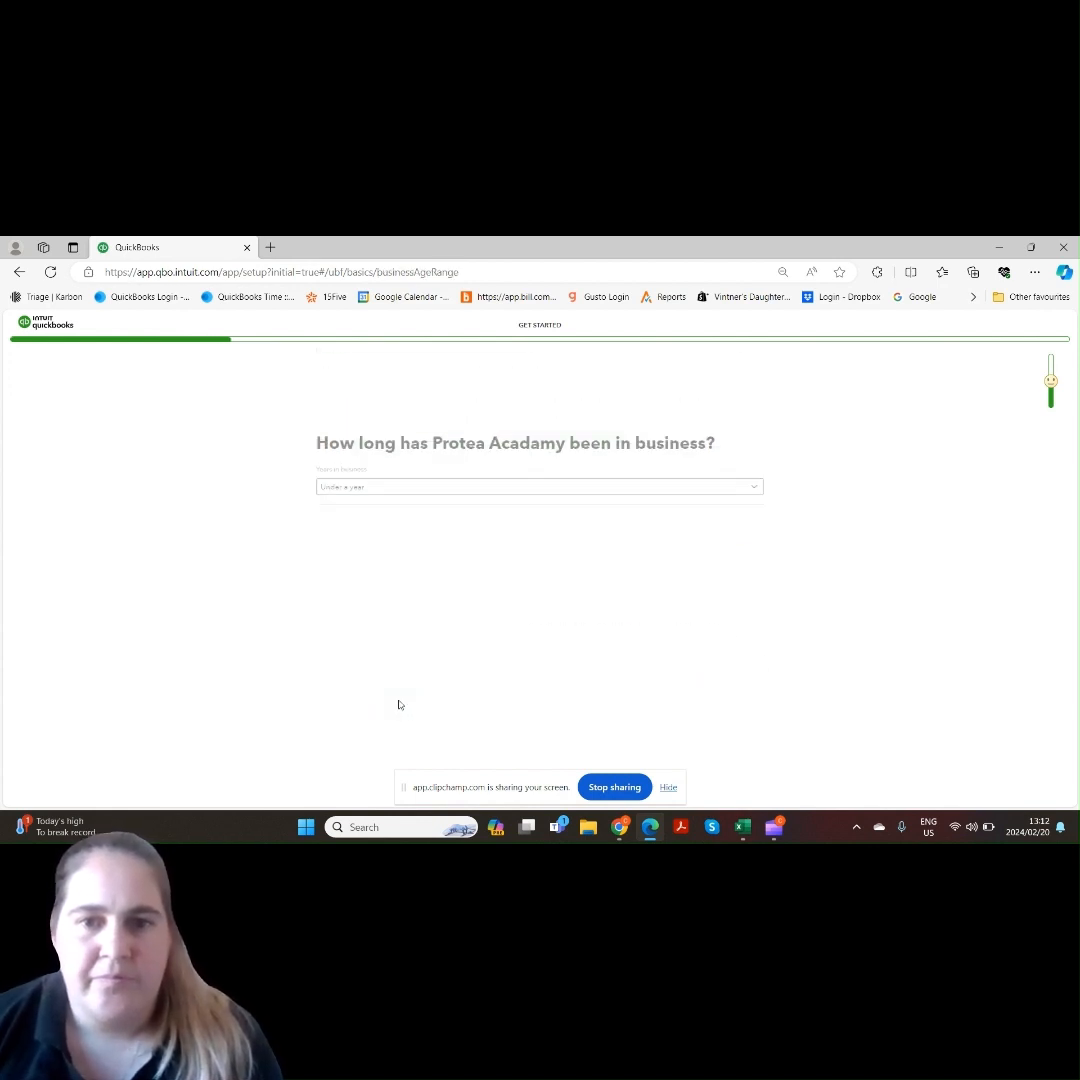
- Keep Under a year as the time in business and submit the business type as an LLC taxed as sole proprietor
left_click(386, 443)
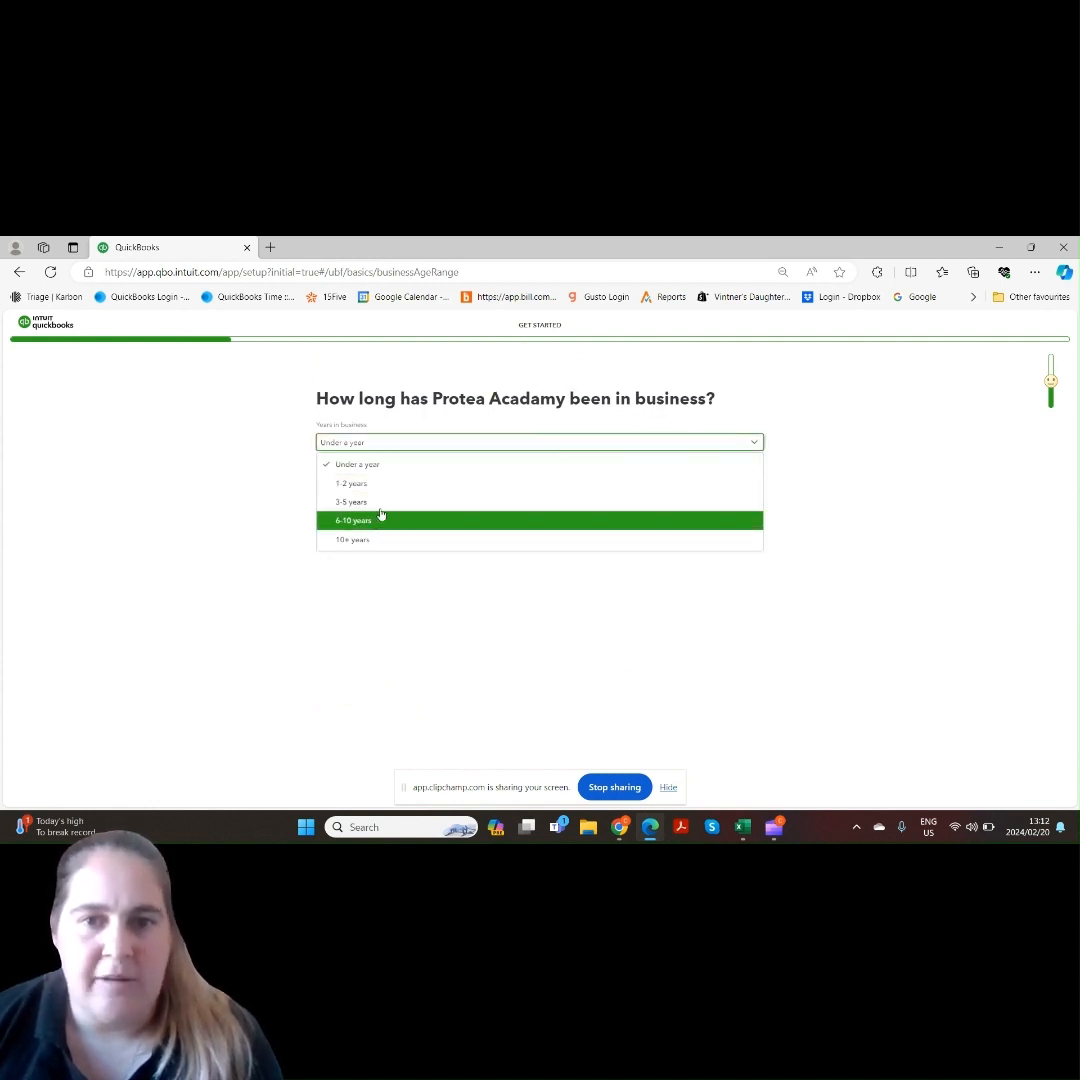
left_click(395, 450)
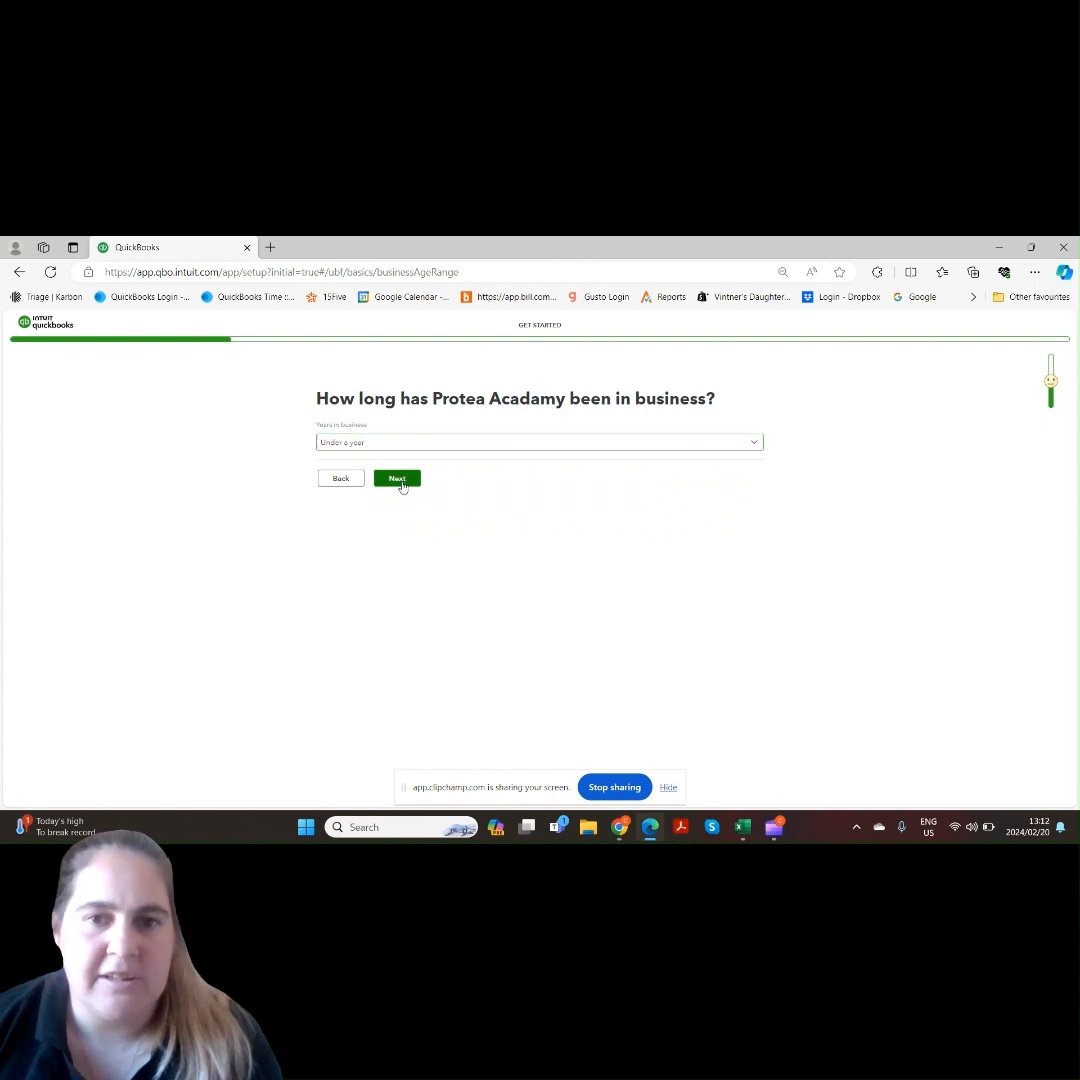
left_click(400, 481)
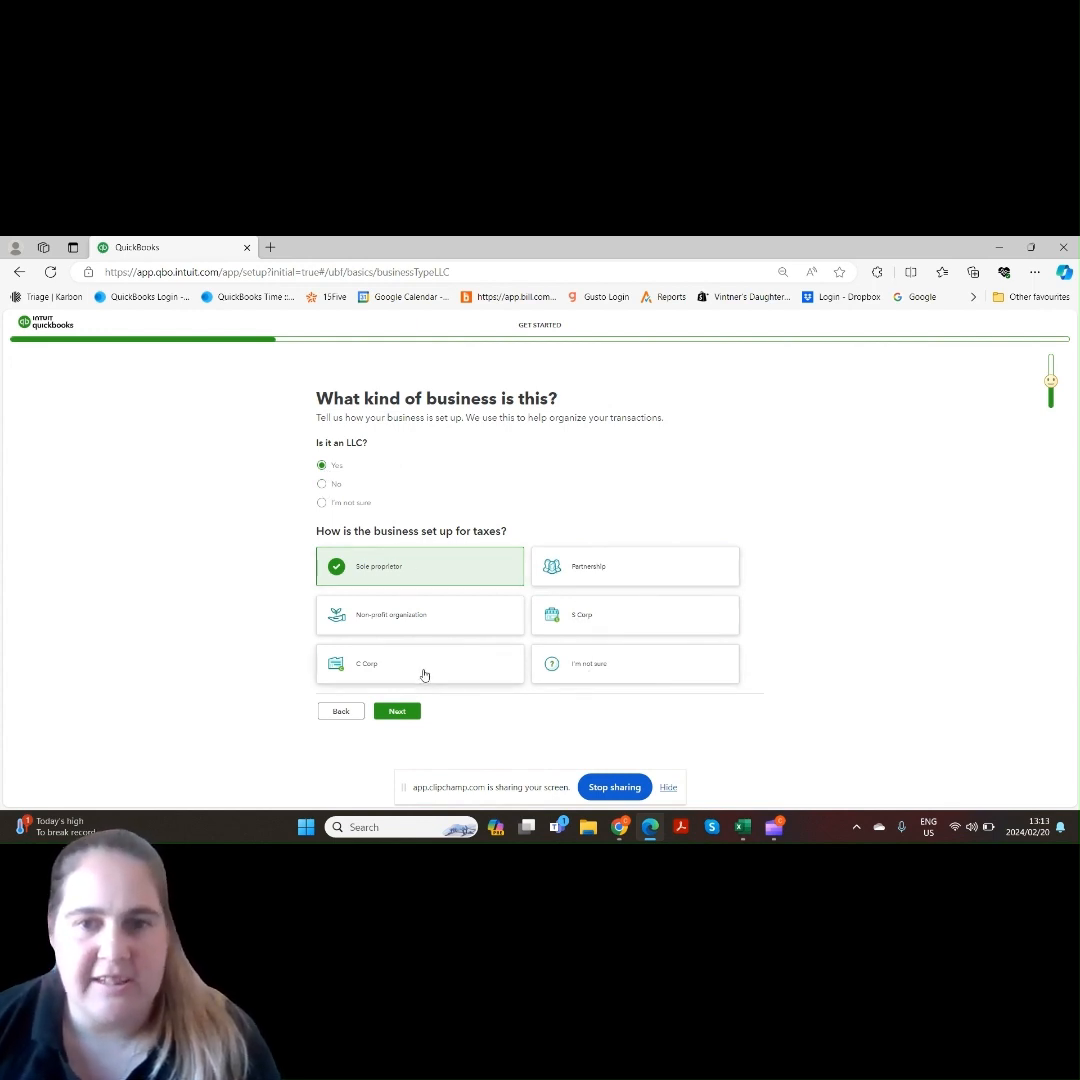
left_click(398, 713)
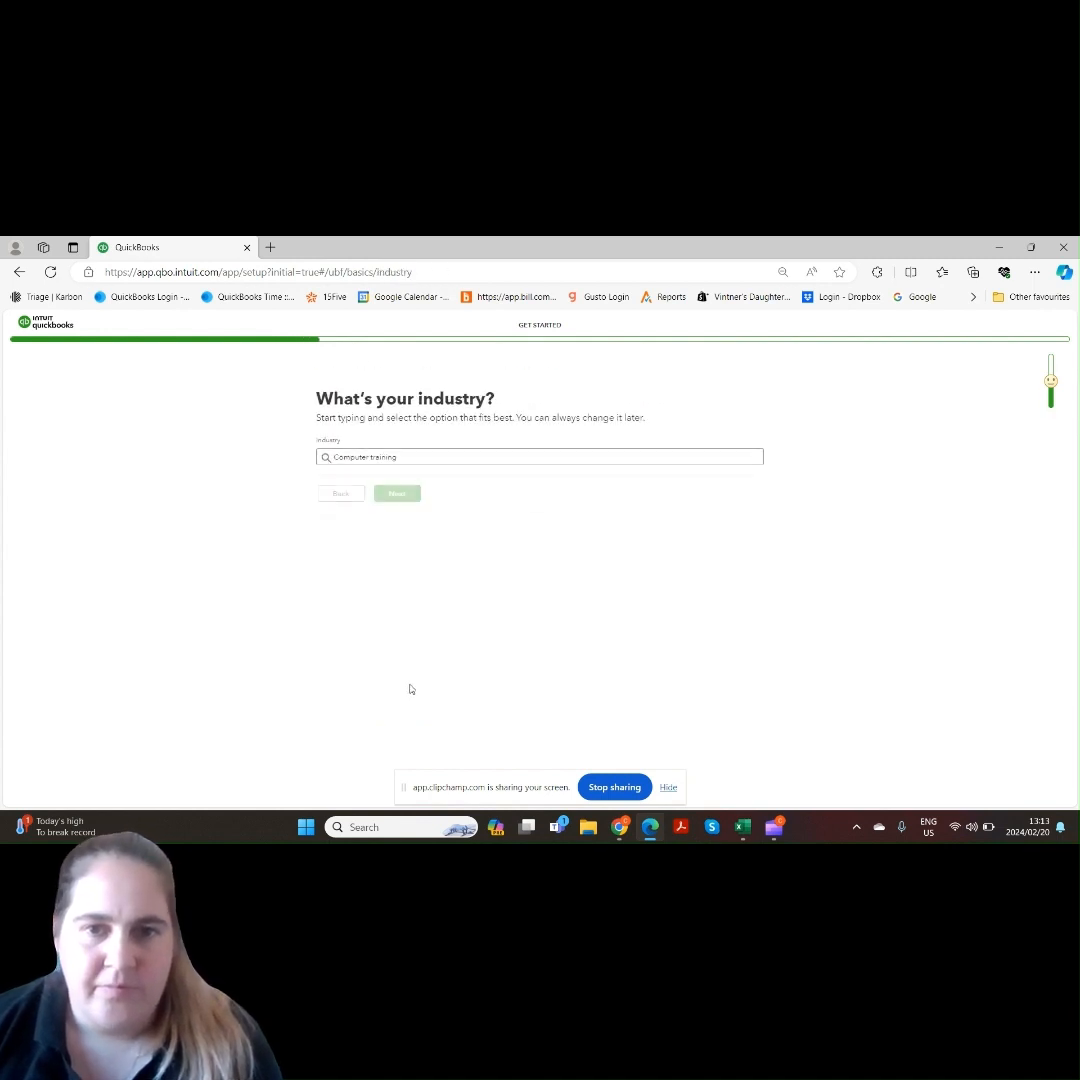
left_click(422, 462)
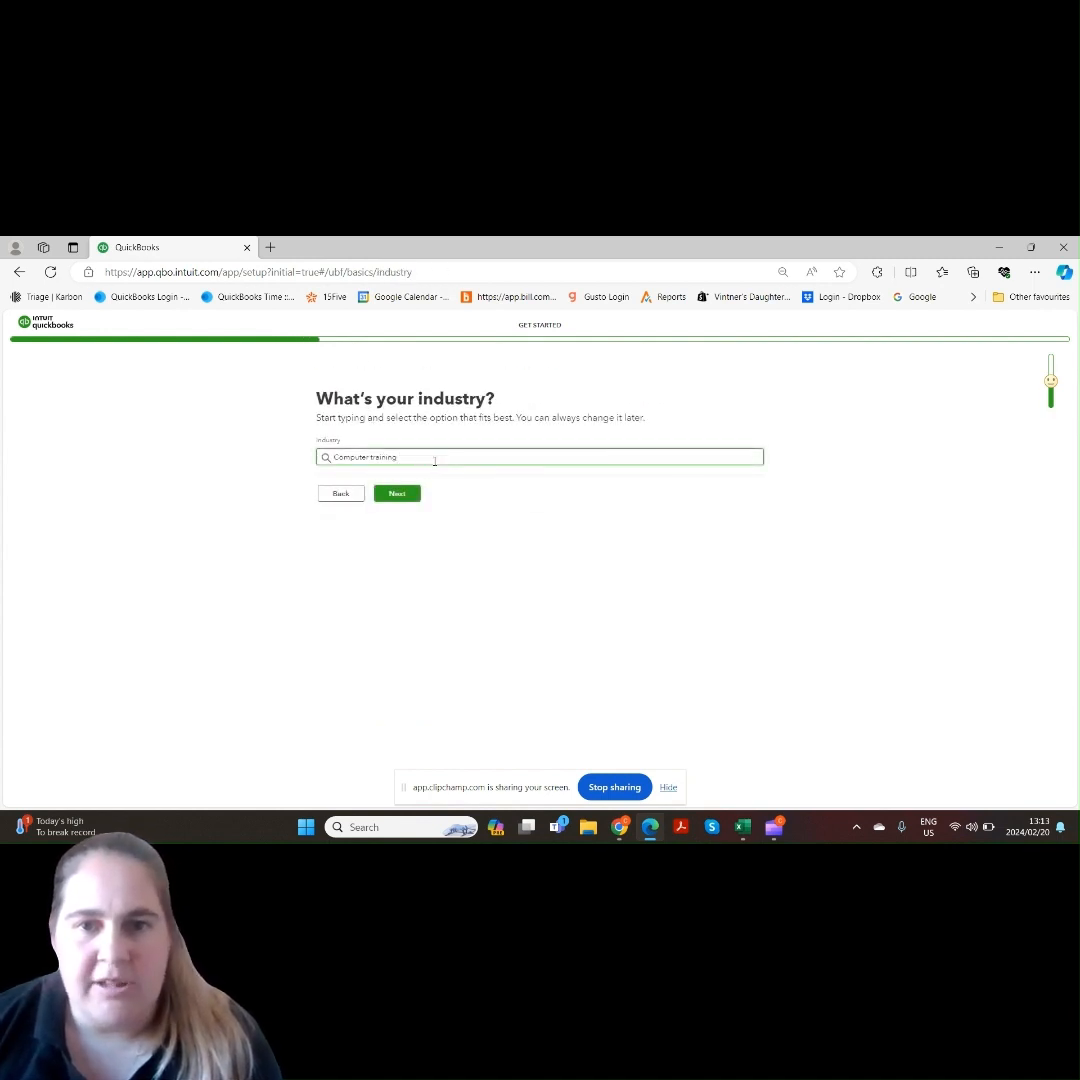
left_click_drag(434, 461, 330, 462)
type("finan")
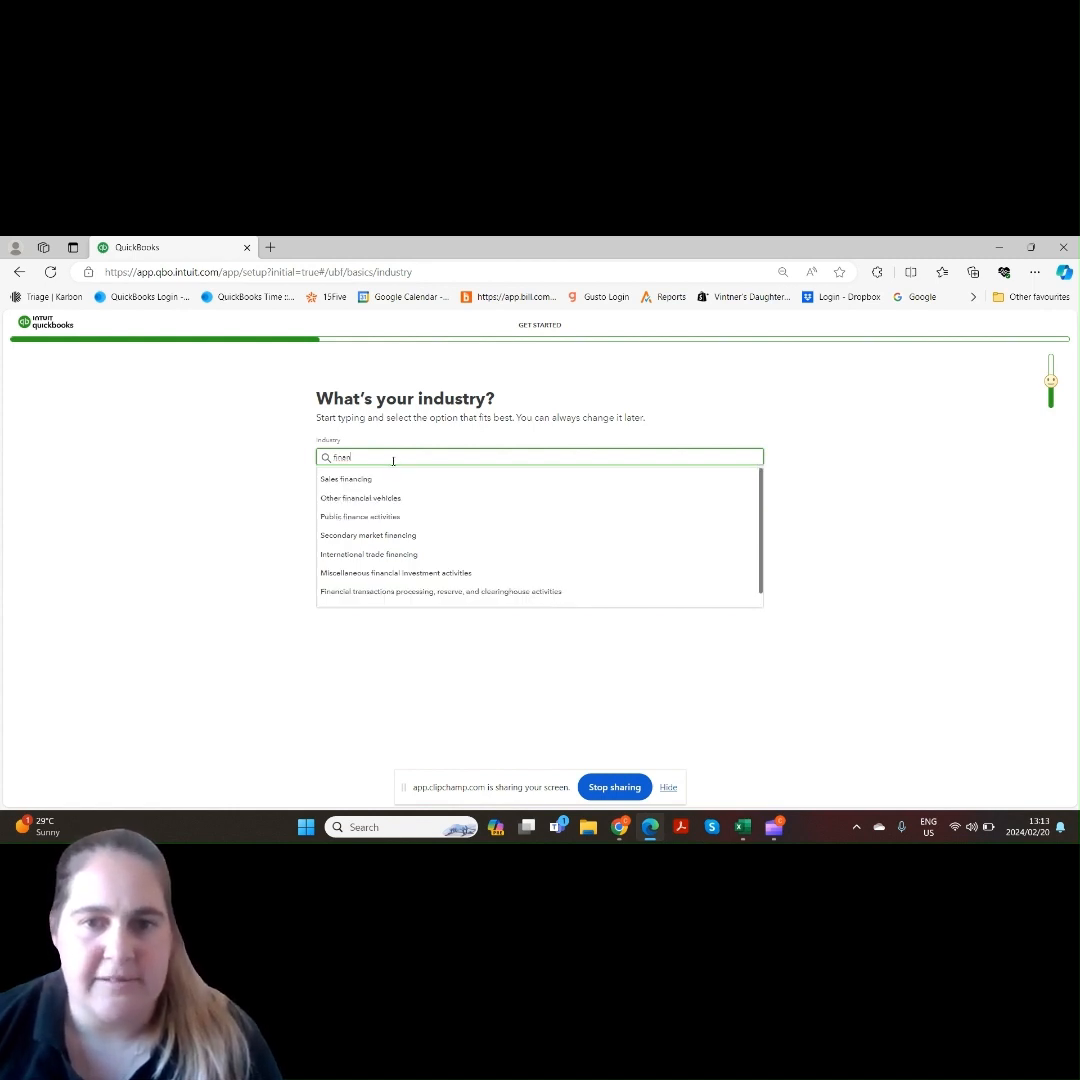
- Search the industries for "train" and set the industry to Professional and management development training
left_click_drag(393, 460, 321, 454)
type("fi")
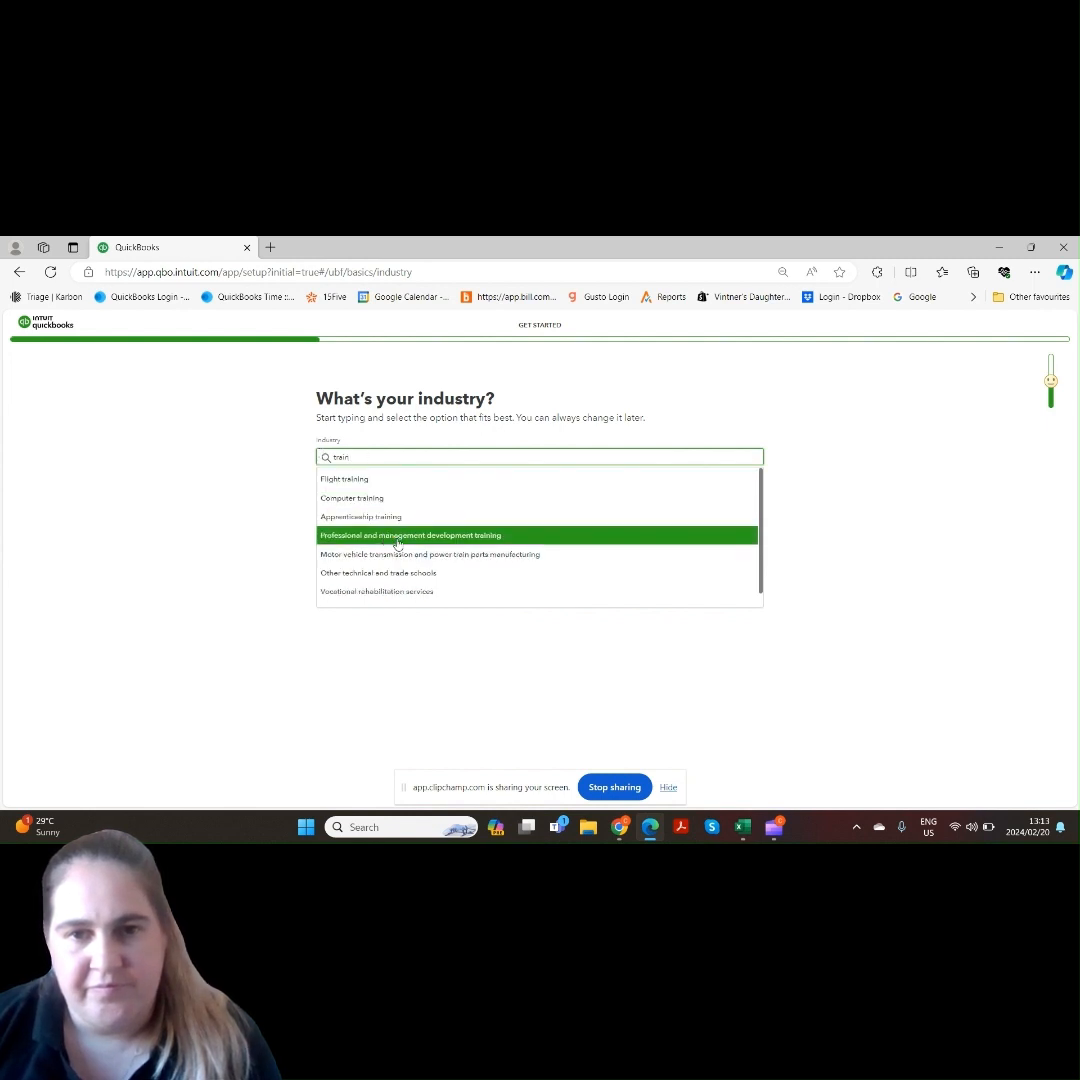
left_click(398, 536)
left_click(396, 494)
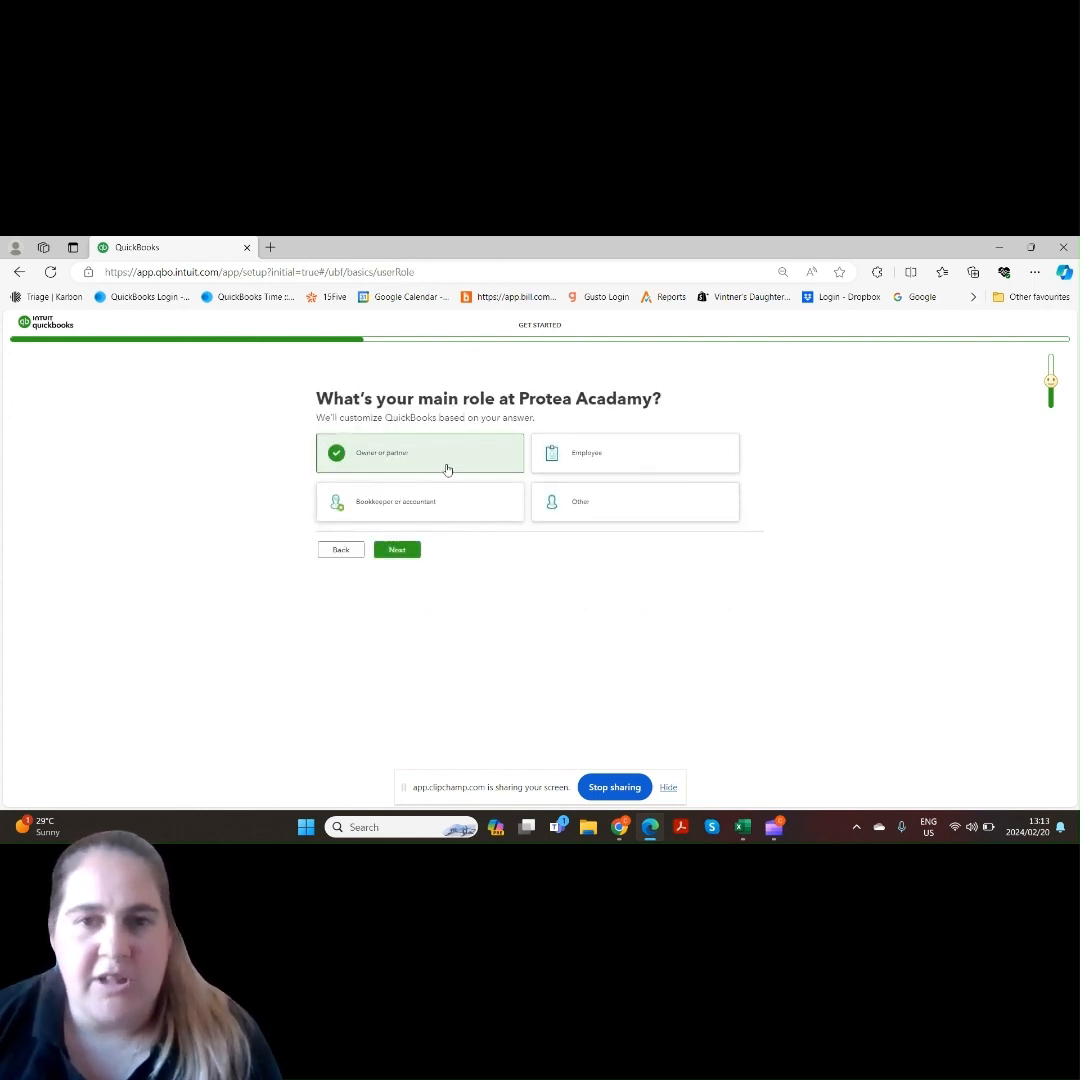
- Submit the role as Owner or partner, the team as Business of one with future hiring, and decline bookkeeper help
left_click(396, 552)
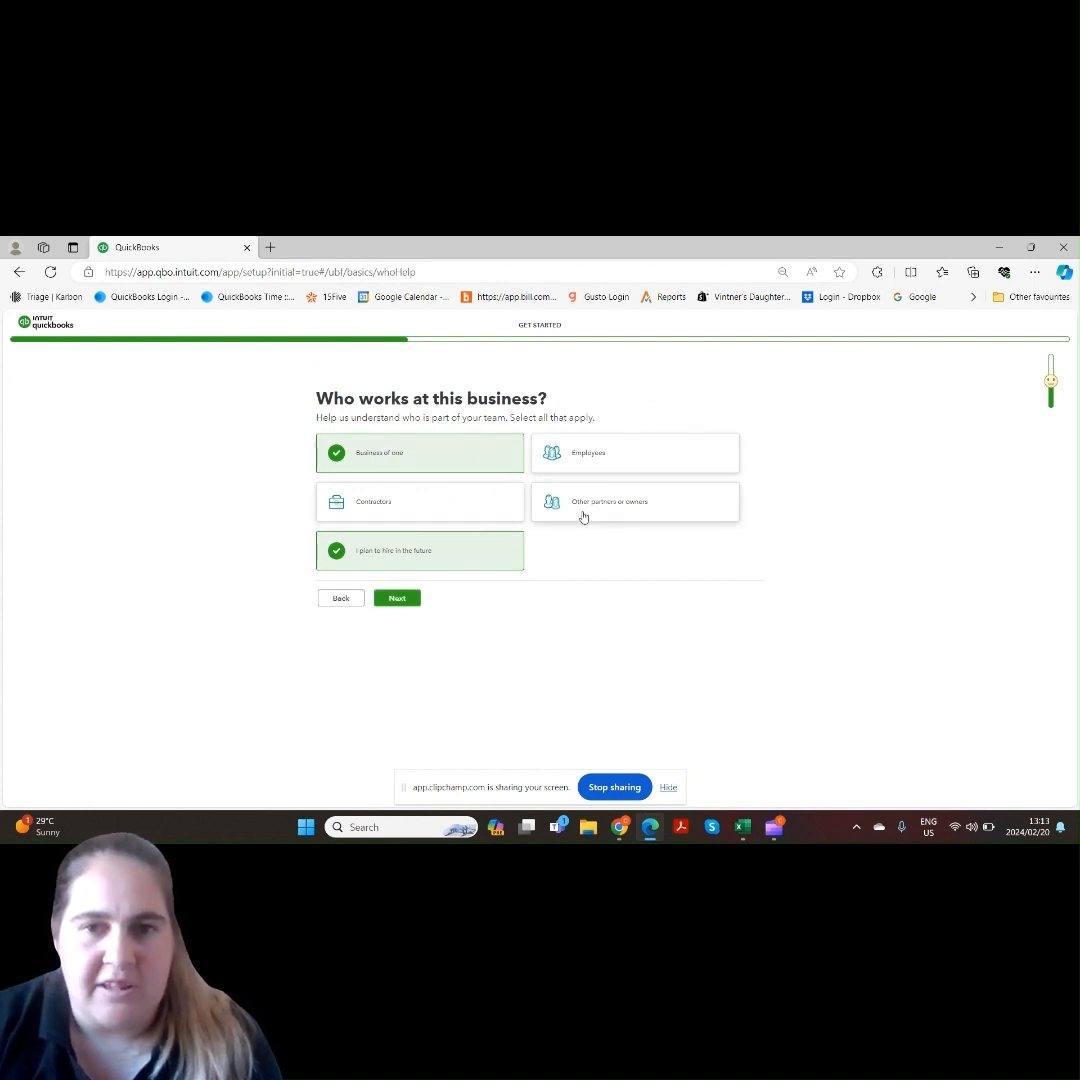
left_click(398, 600)
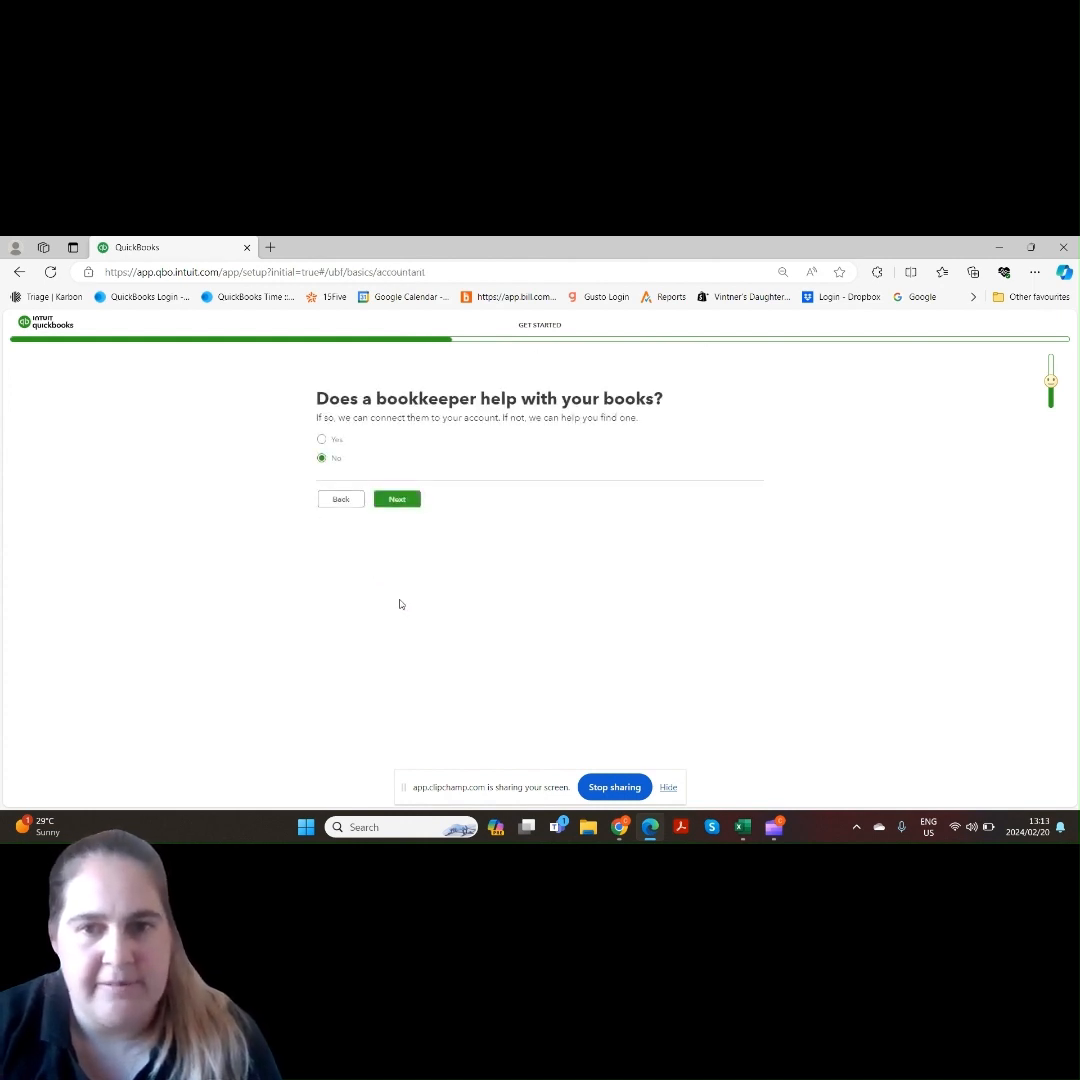
left_click(397, 500)
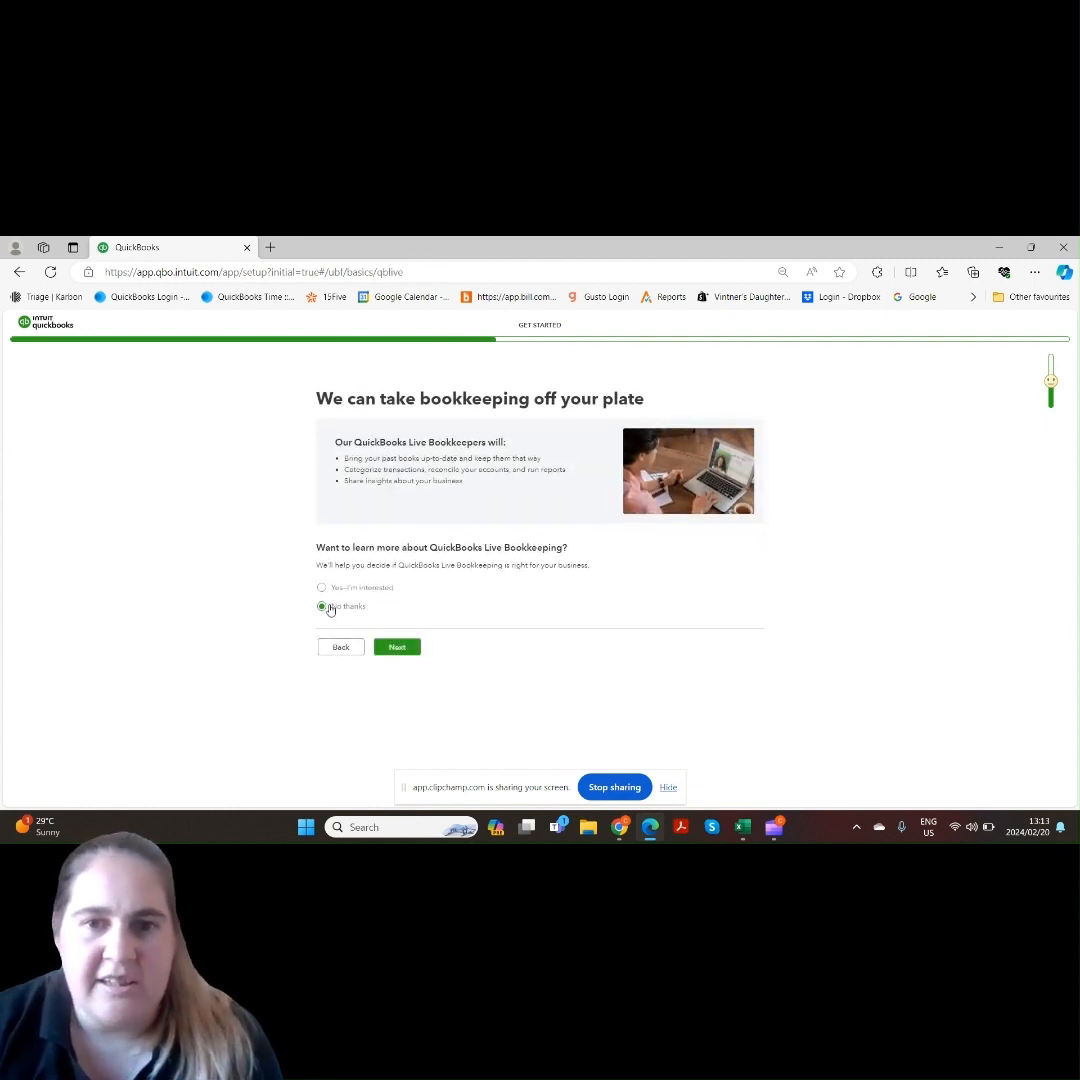
left_click(405, 647)
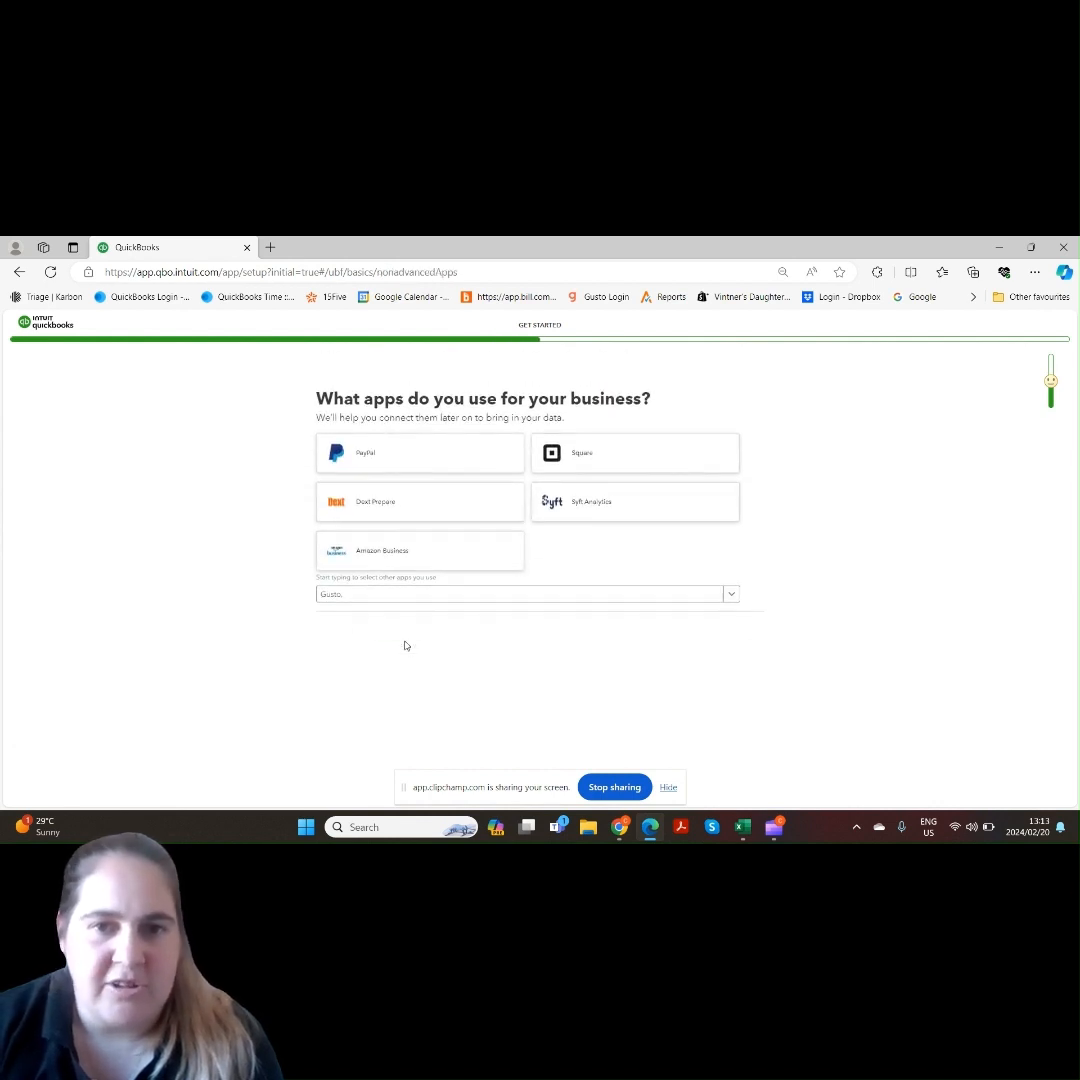
- Add Guideline alongside Gusto to the apps used for the business and continue
left_click(347, 596)
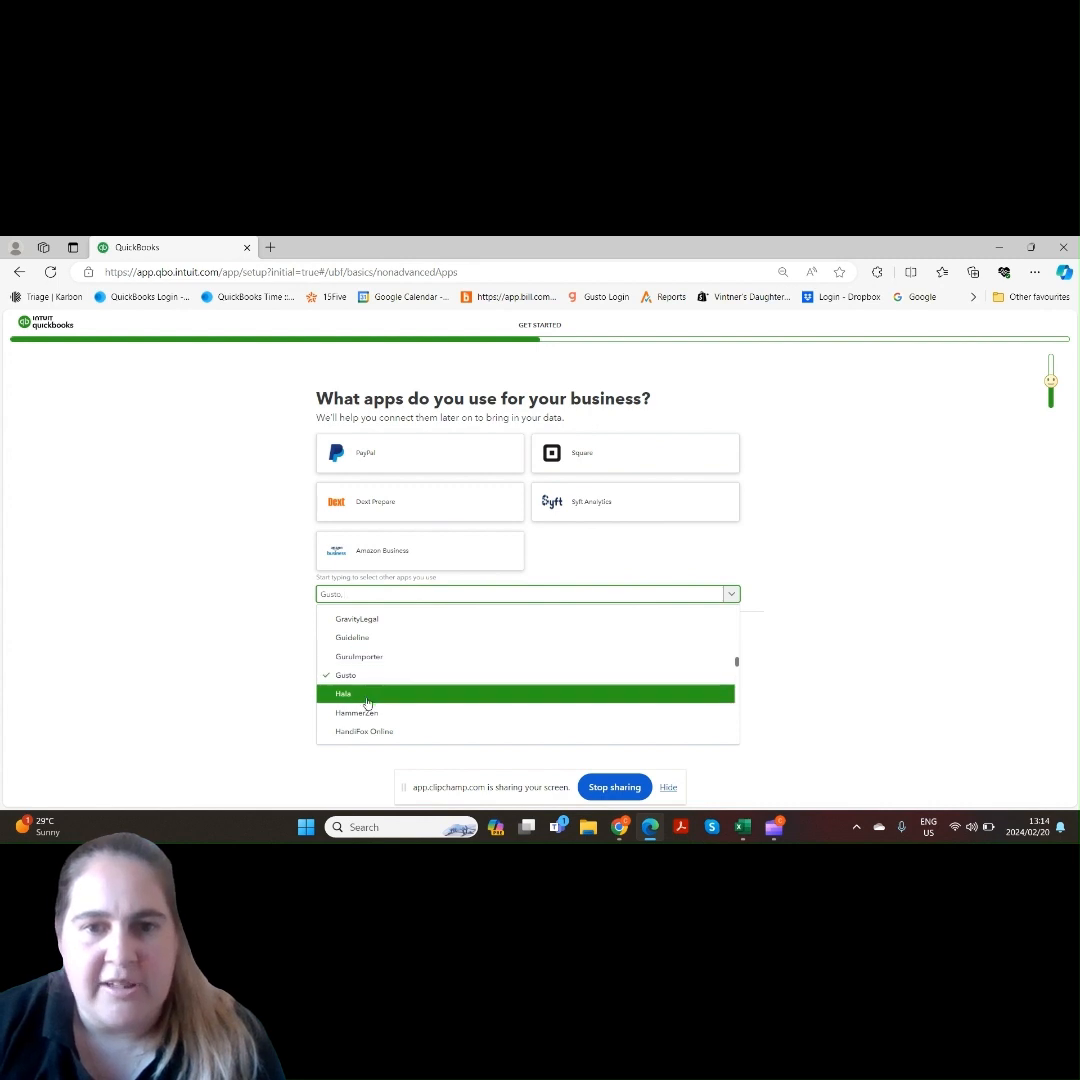
left_click(381, 639)
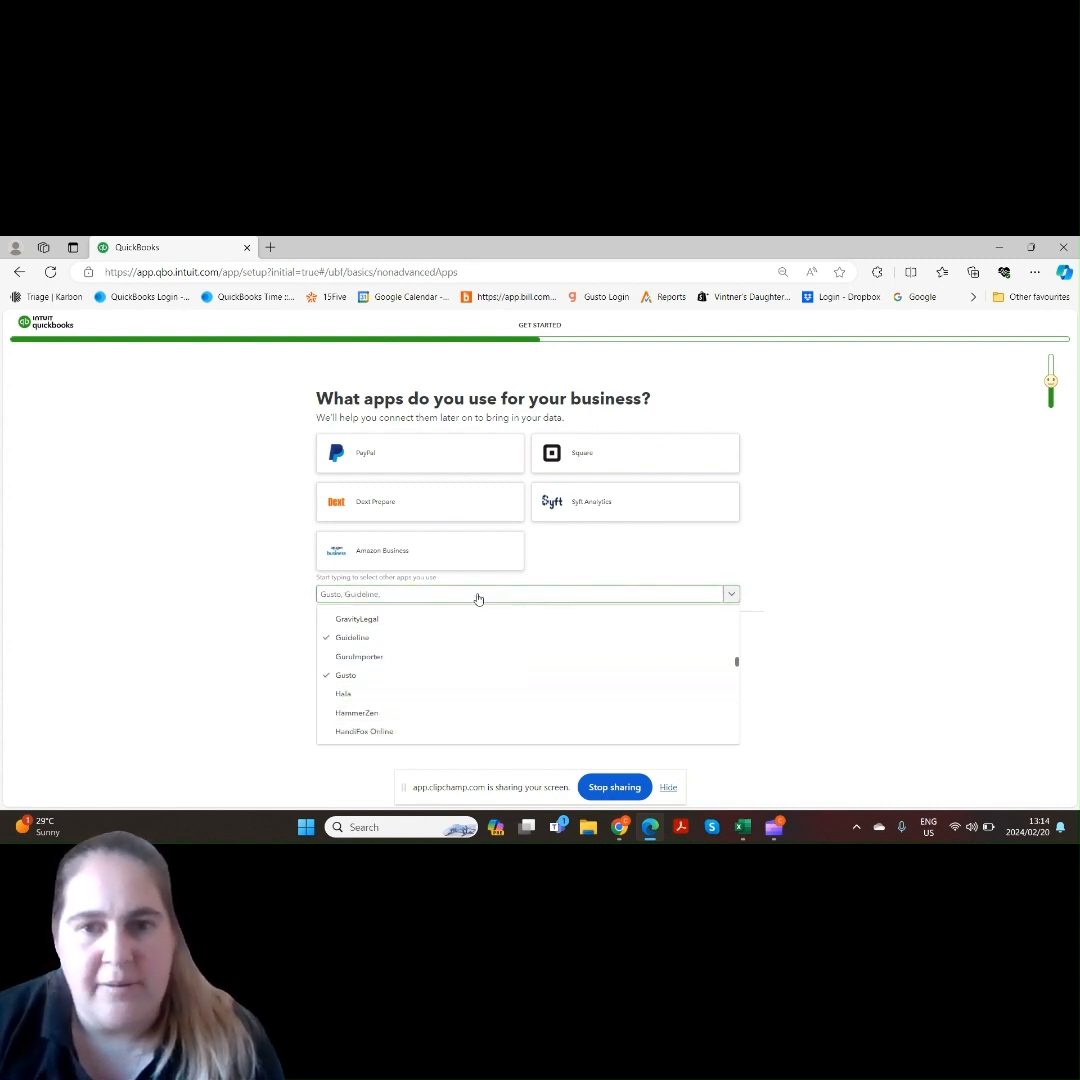
left_click(648, 566)
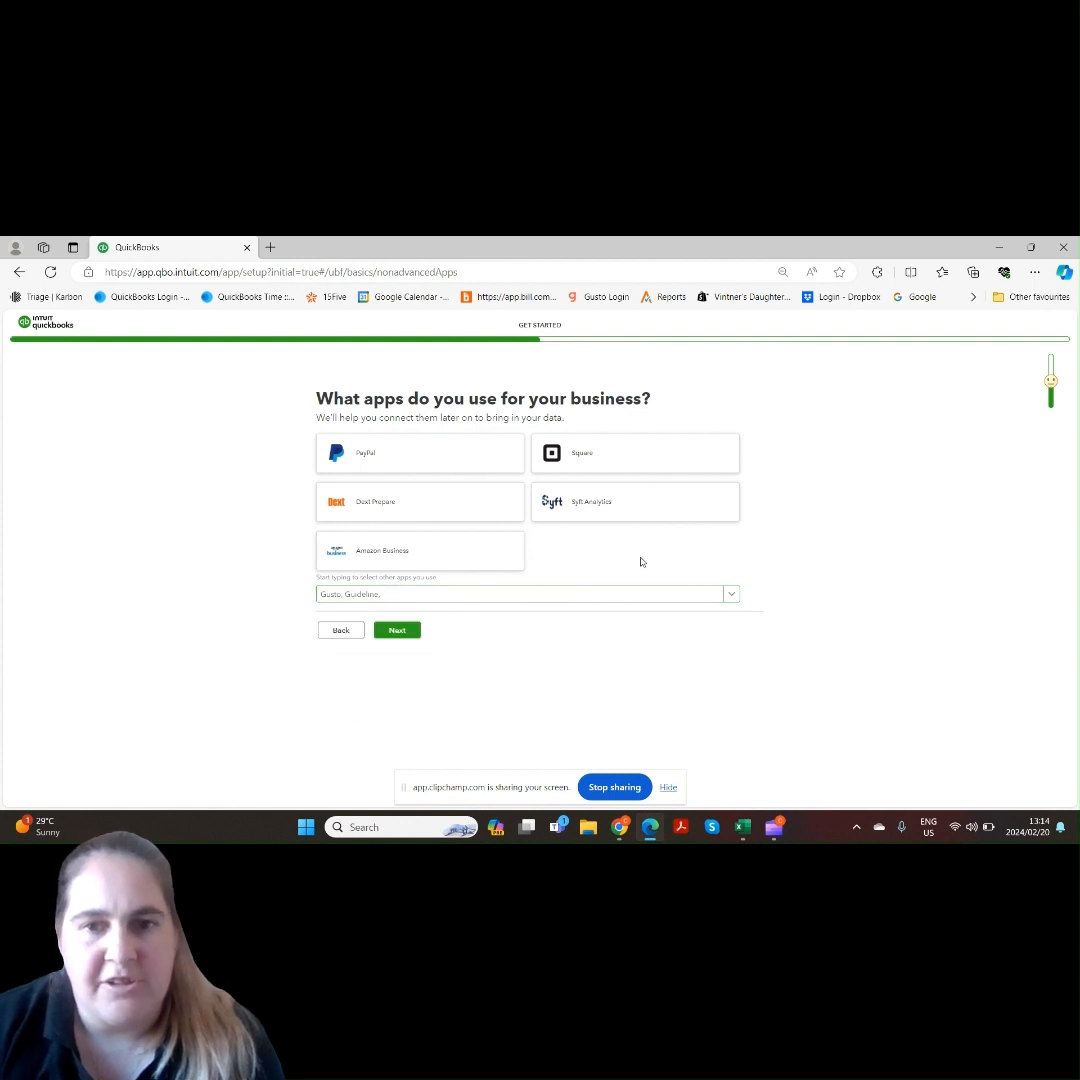
left_click(403, 631)
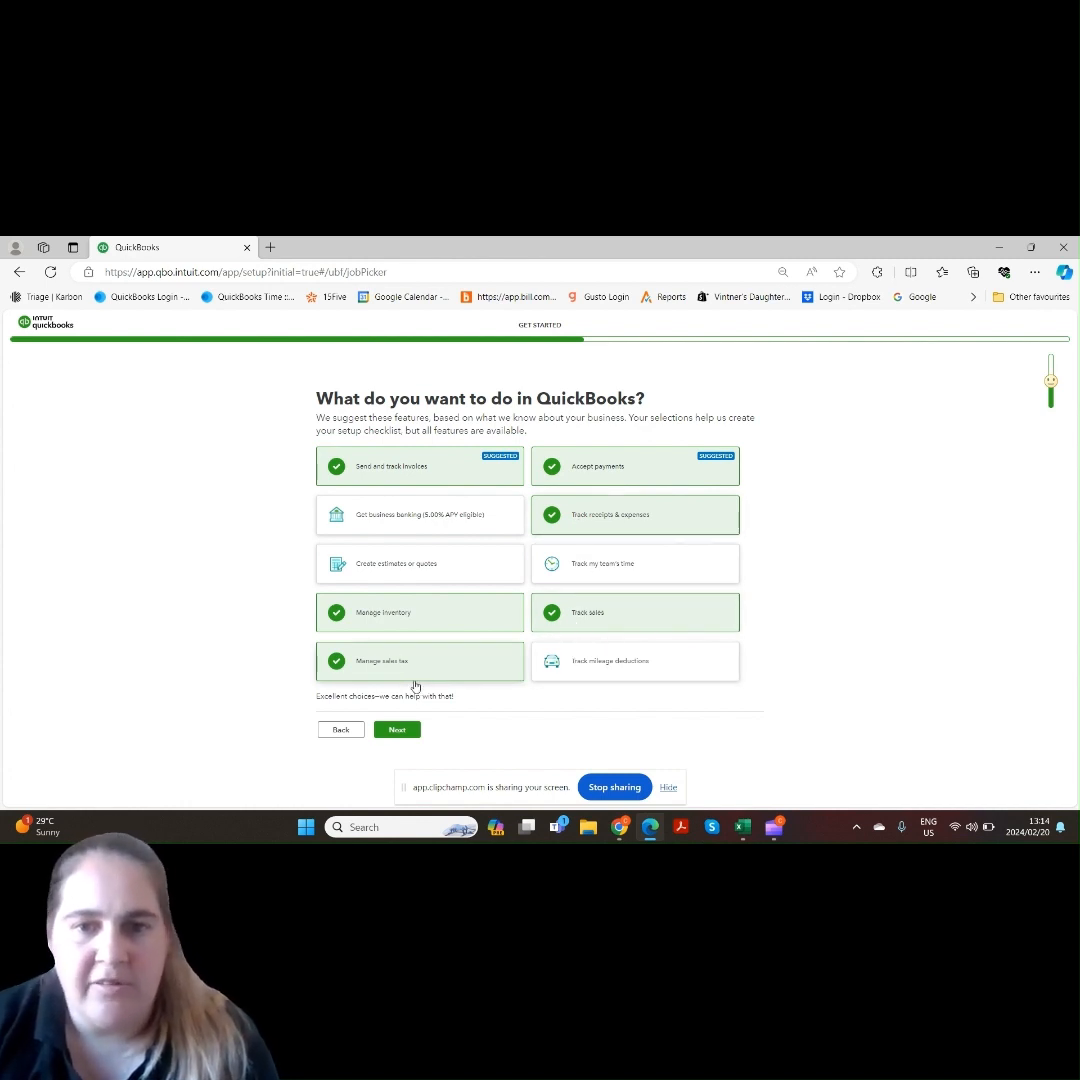
- Keep the selected QuickBooks features and skip the optional expert call, payments setup and account linking
left_click(409, 733)
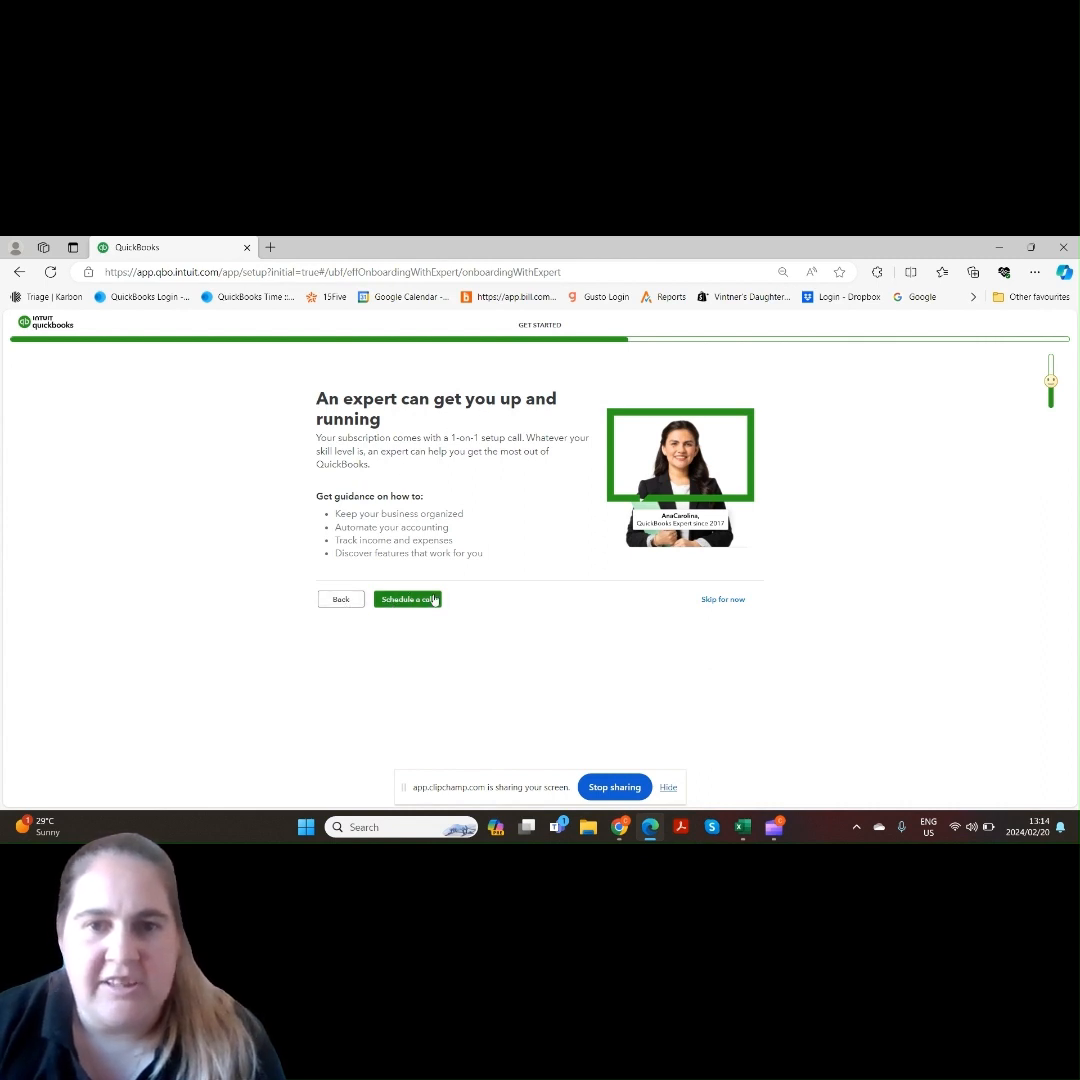
left_click(722, 605)
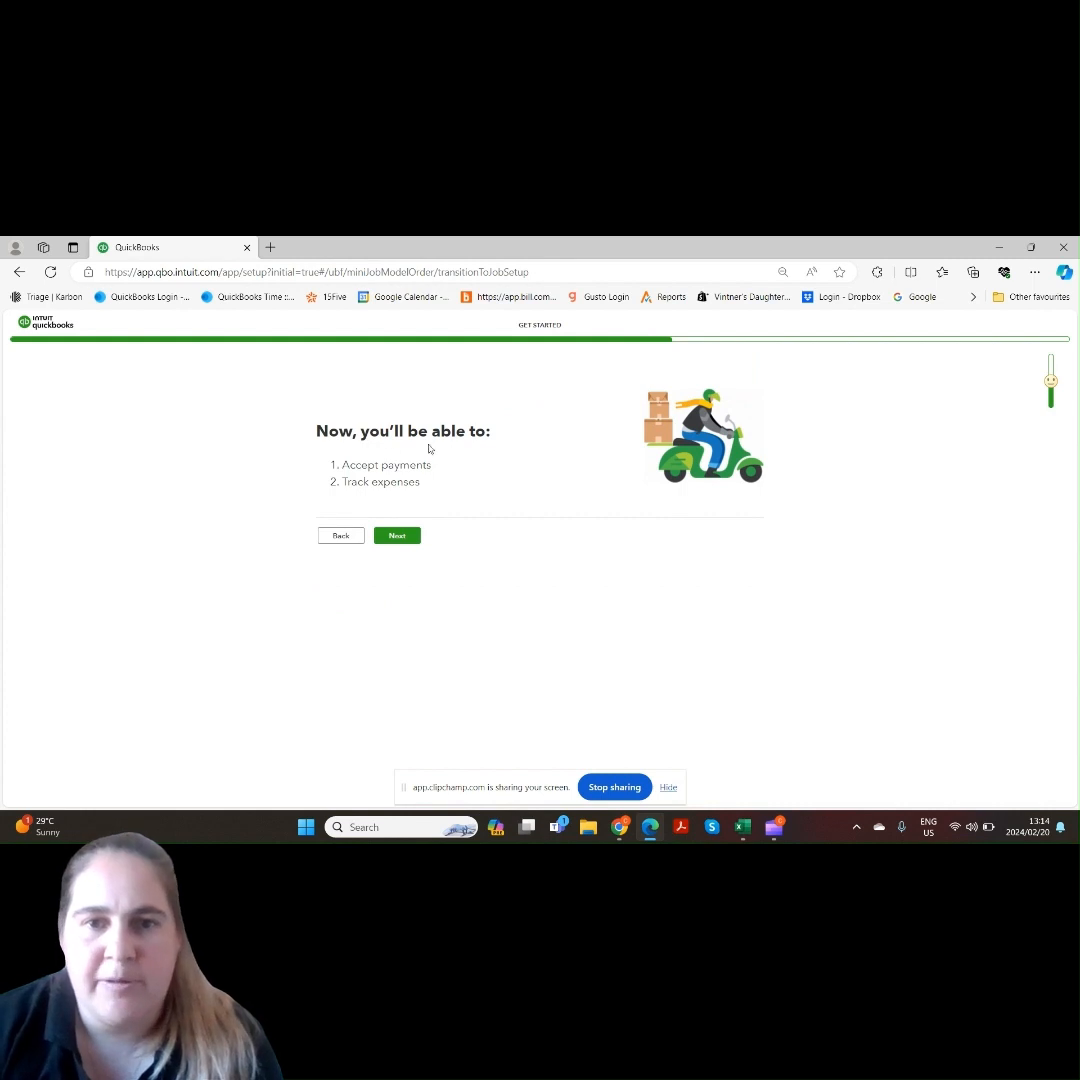
left_click(393, 538)
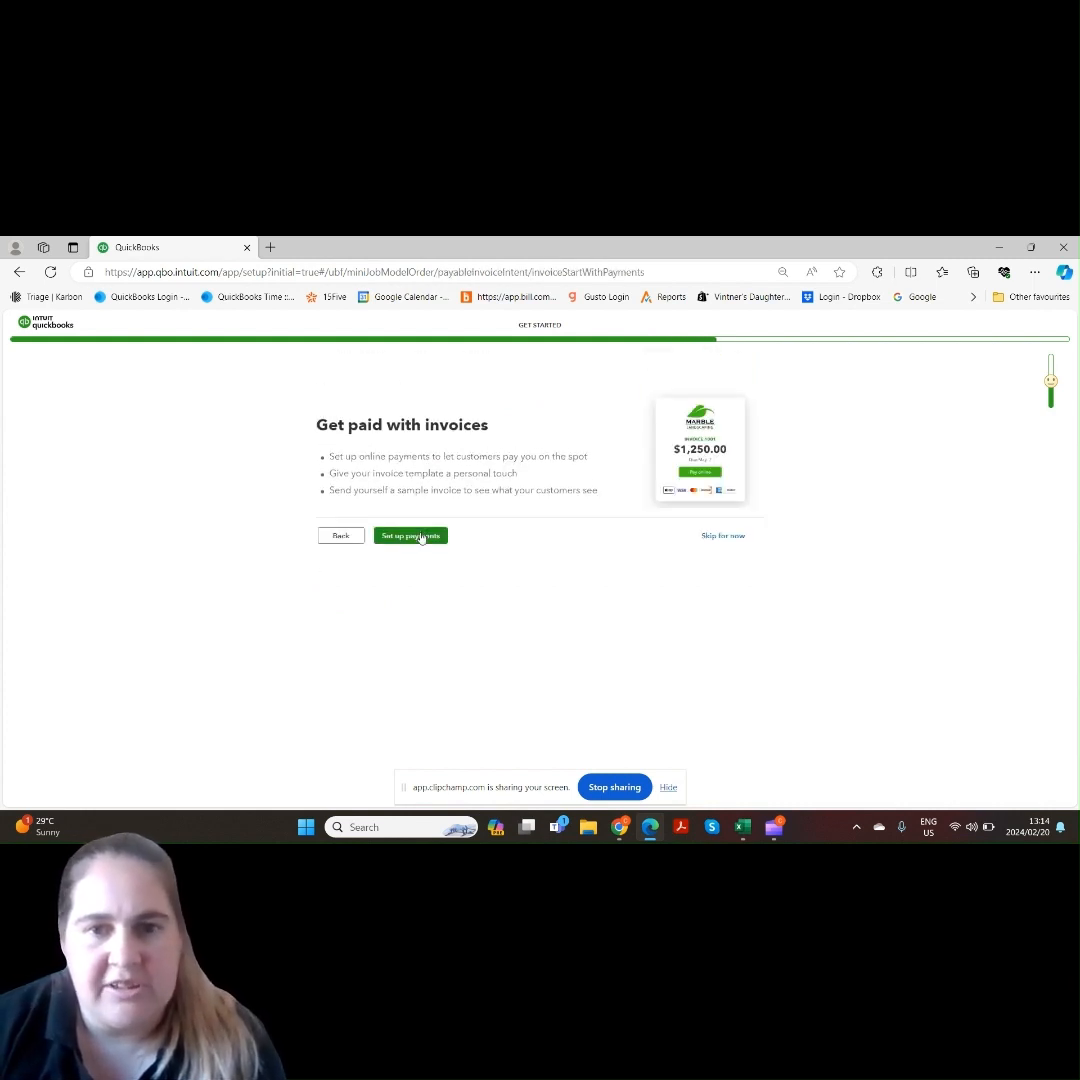
left_click(727, 541)
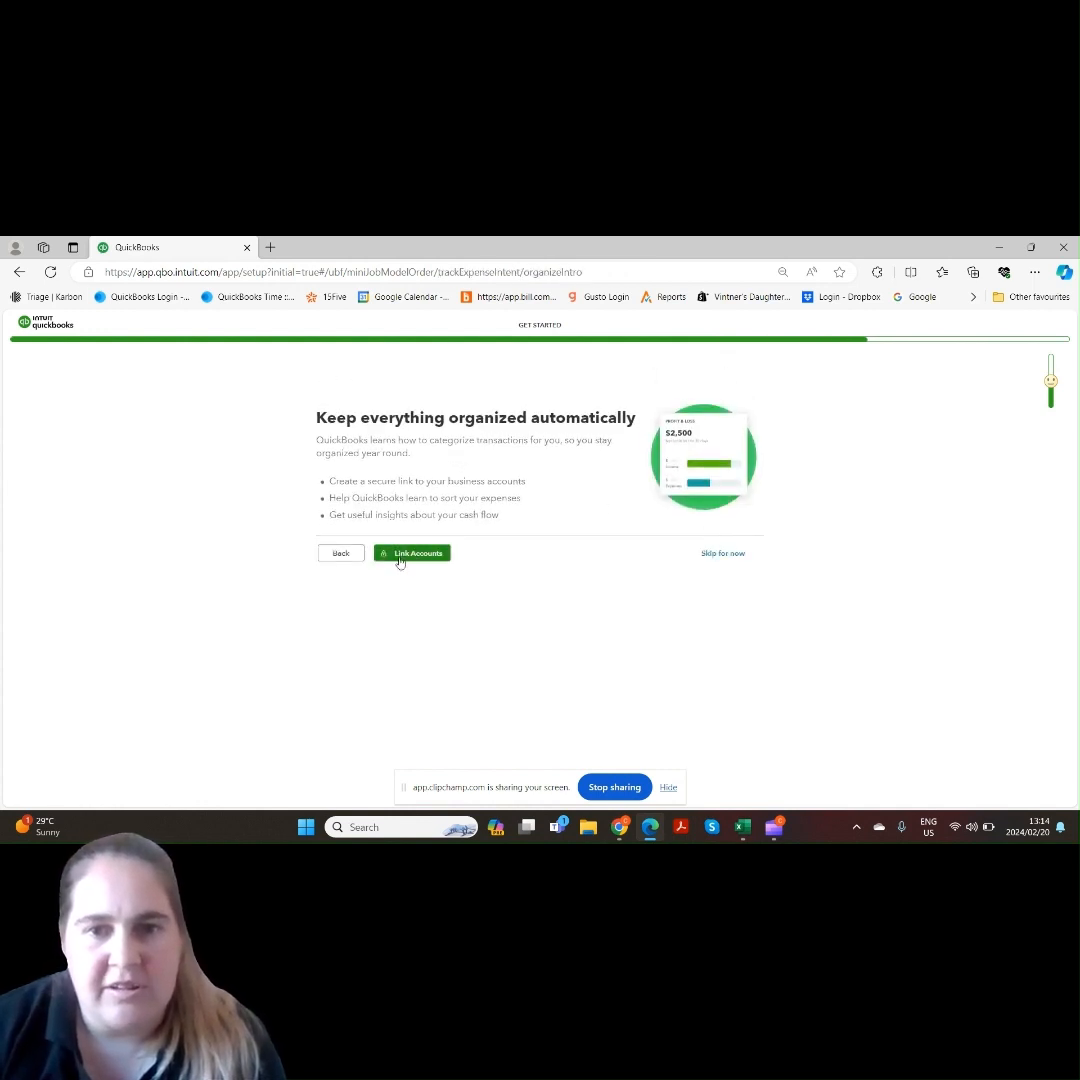
left_click(723, 555)
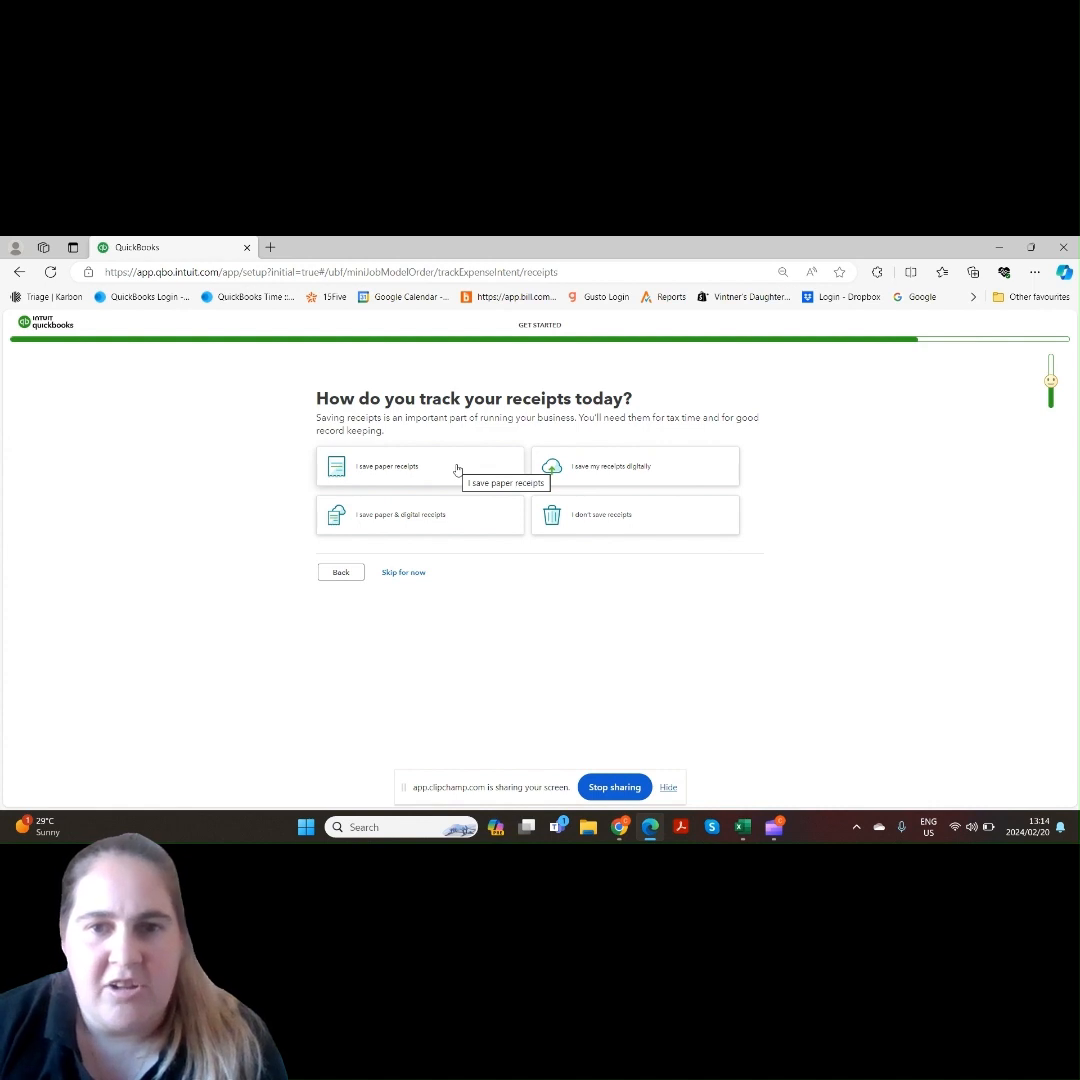
- Set receipt tracking to saving paper & digital receipts and complete the remaining setup pages
left_click(587, 471)
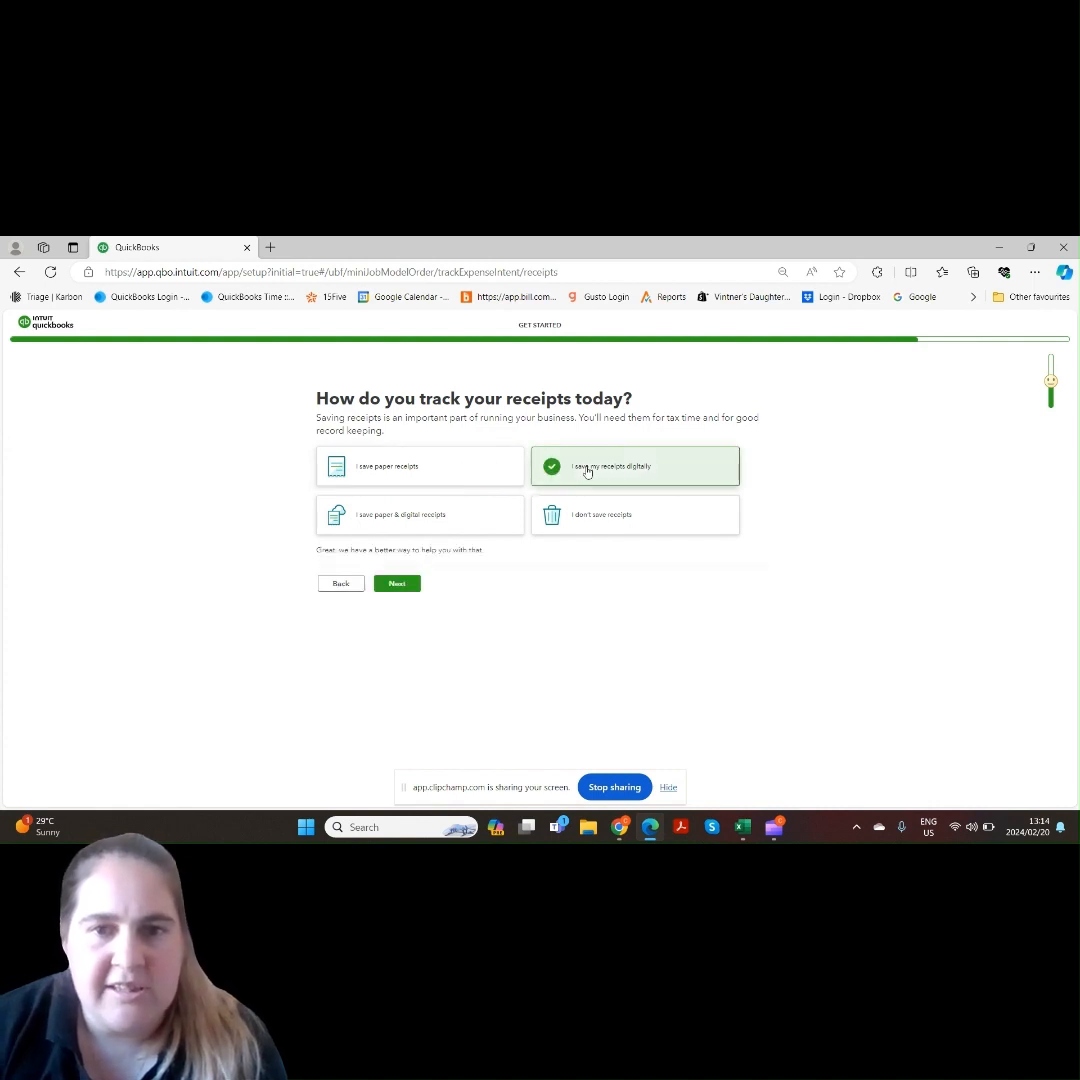
left_click(506, 514)
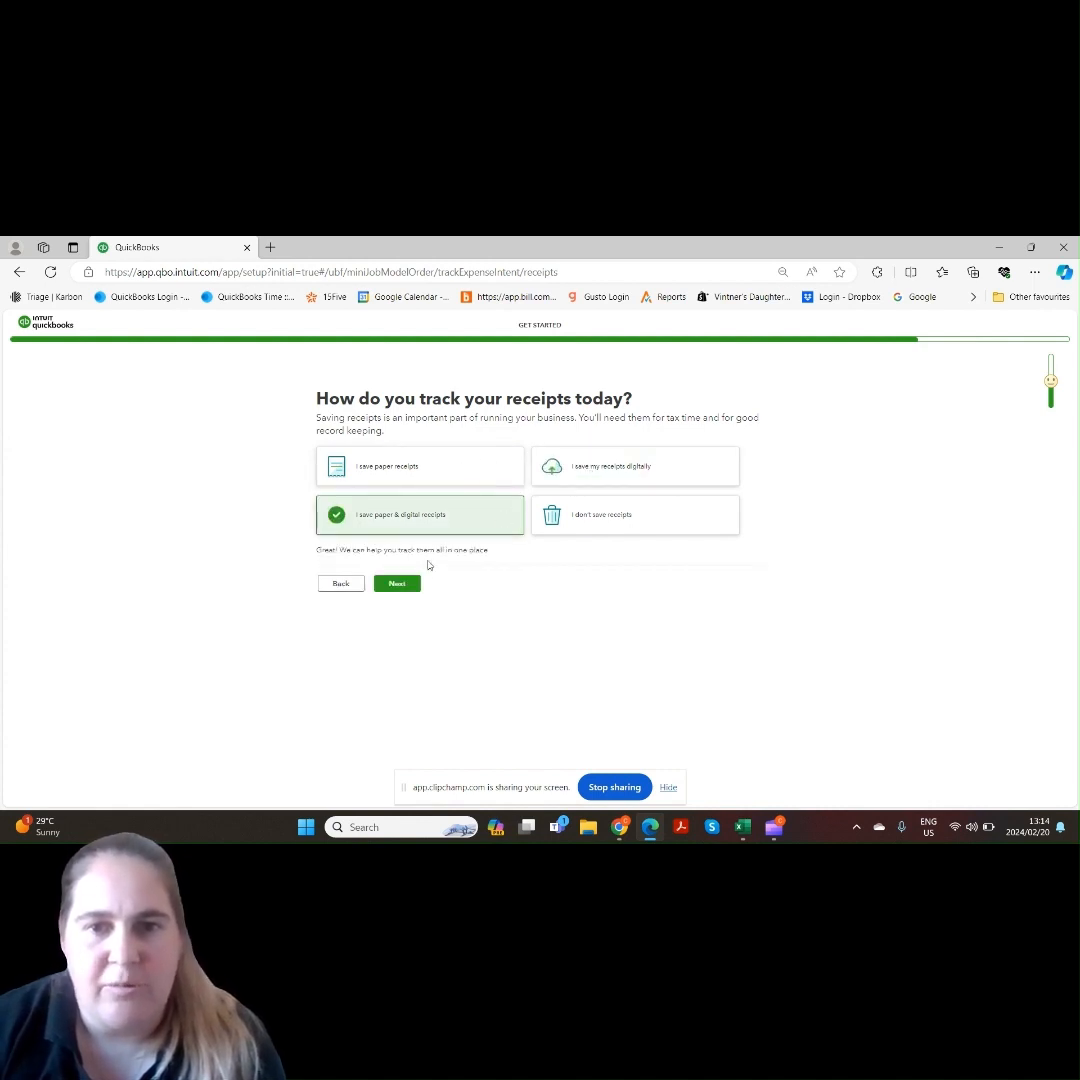
left_click(407, 586)
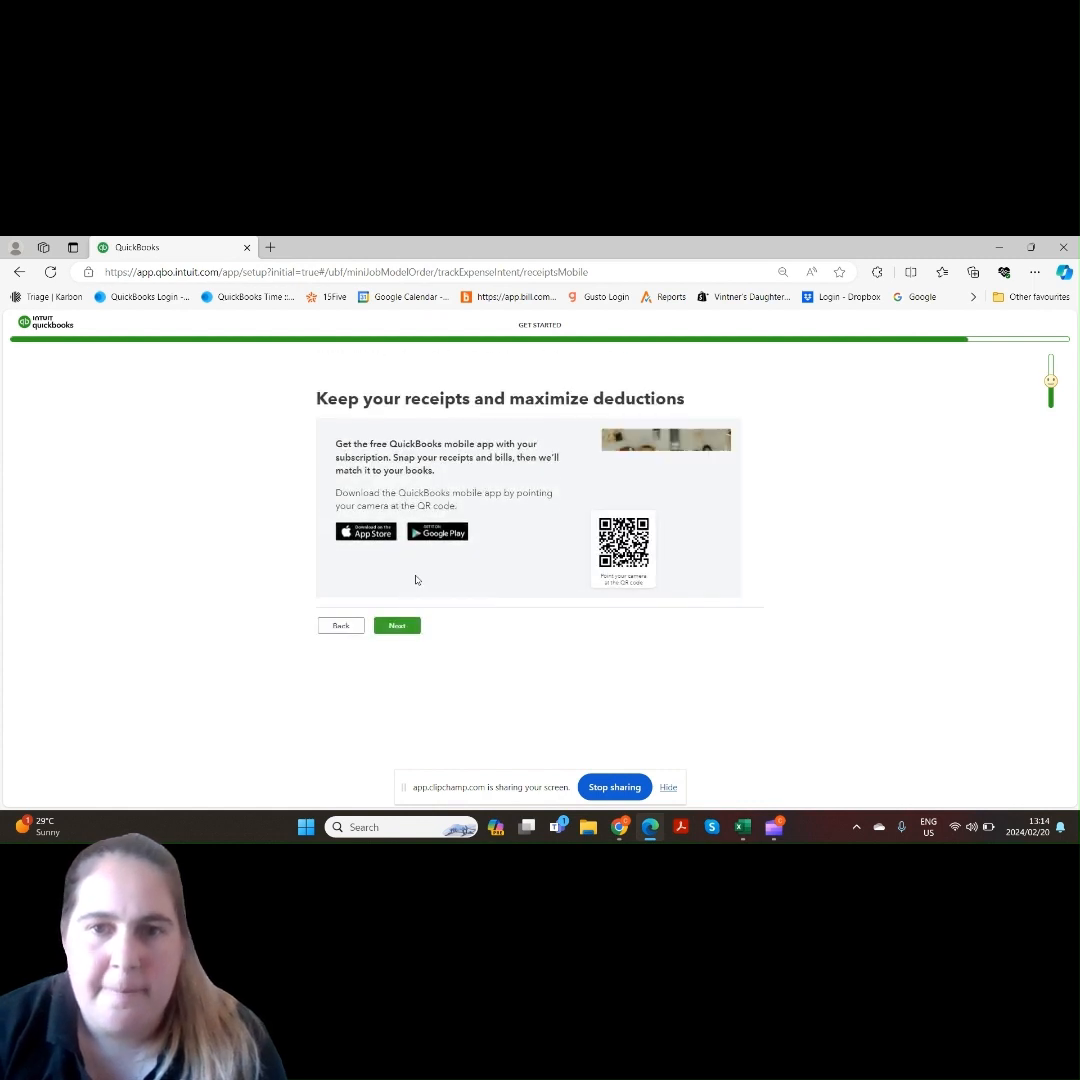
left_click(400, 626)
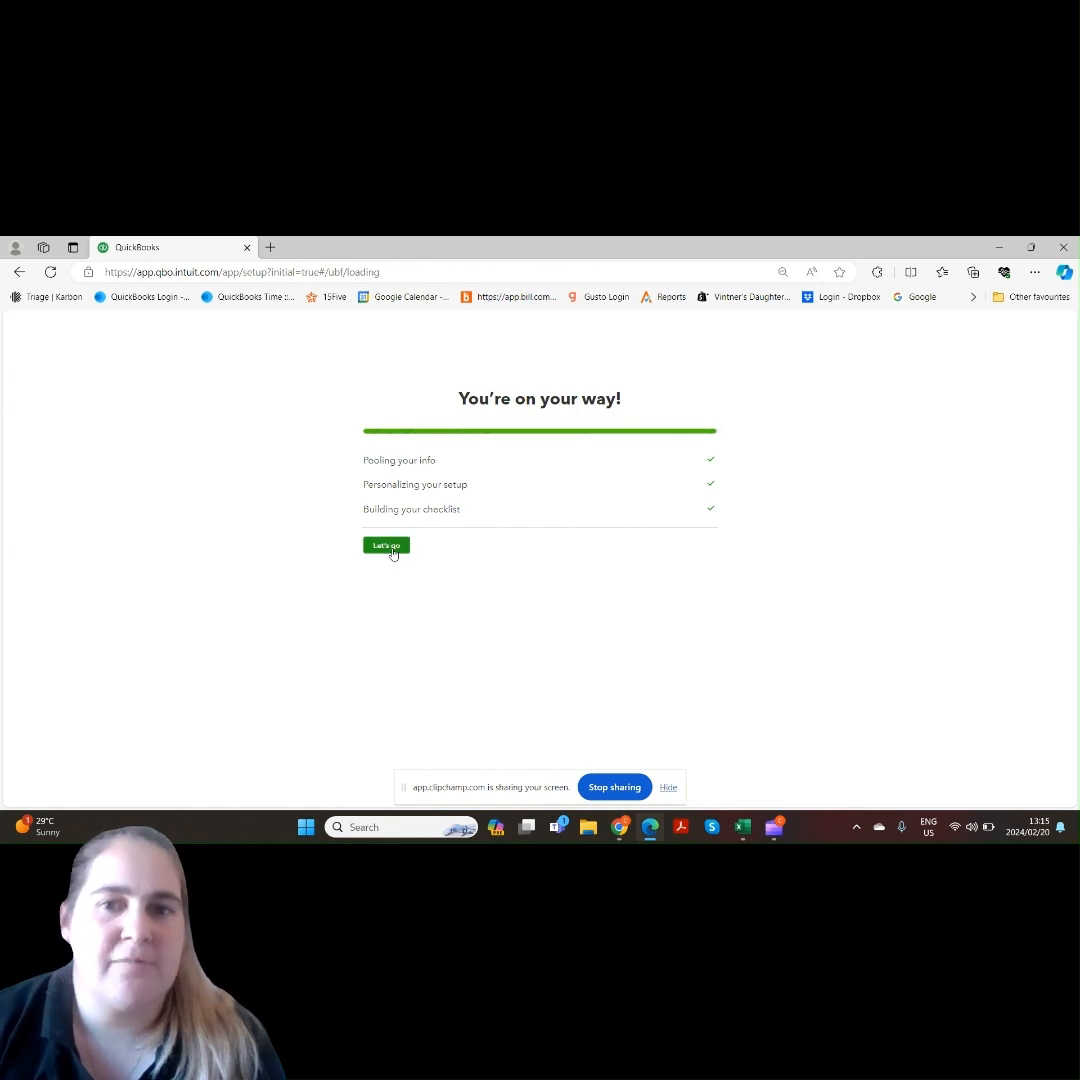
left_click(390, 552)
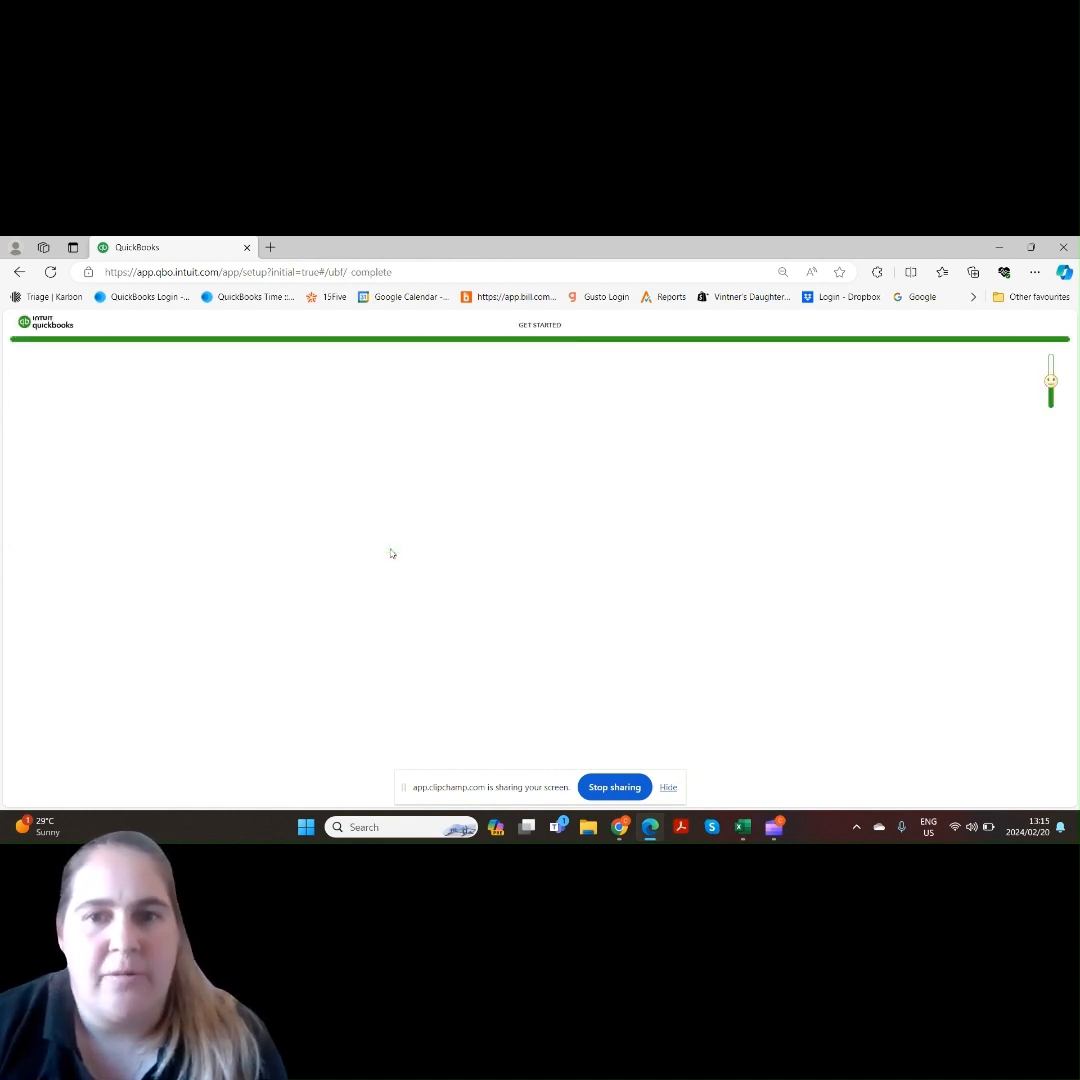